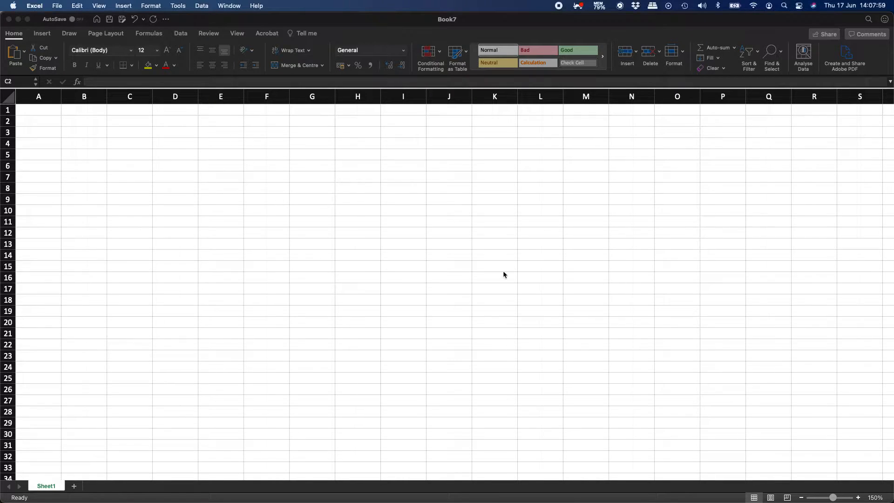
# Switch to the Word document about the normal distribution bell curve and review its NormDist chart and the sentence below it.
pyautogui.press('super+Tab')
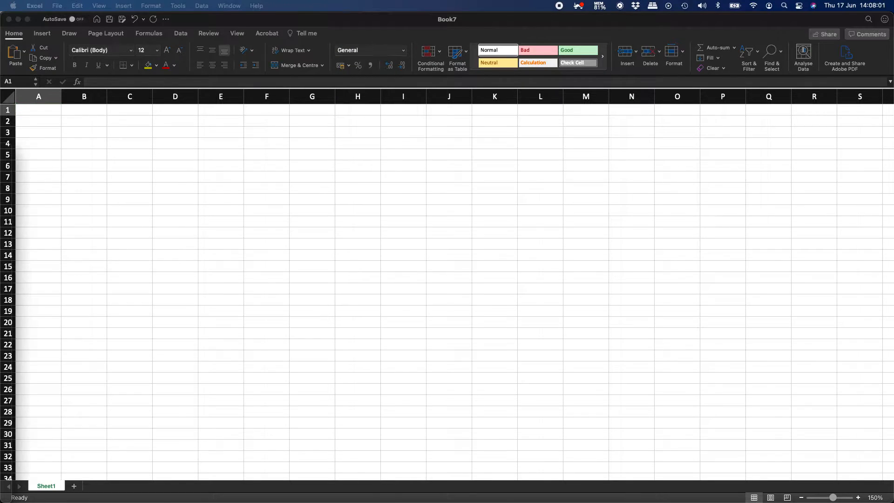
pyautogui.moveTo(501, 75); pyautogui.dragTo(429, 42)
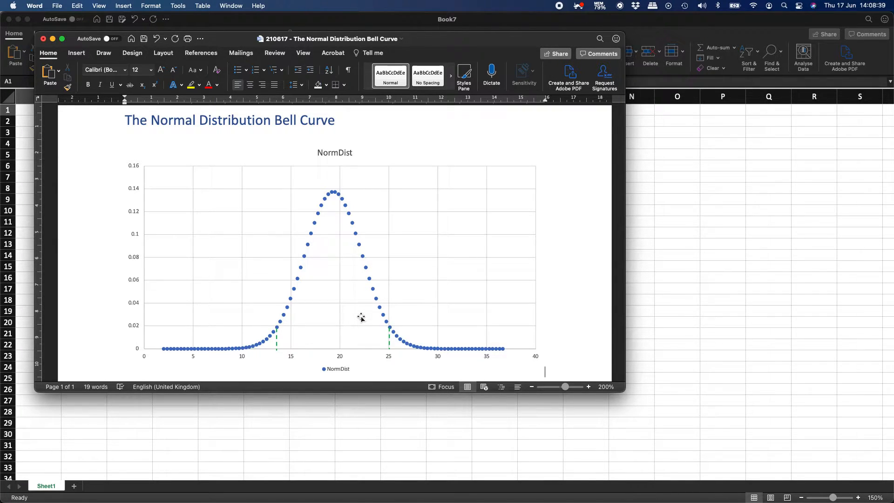
pyautogui.scroll(-1, 361, 318)
pyautogui.scroll(-2, 362, 317)
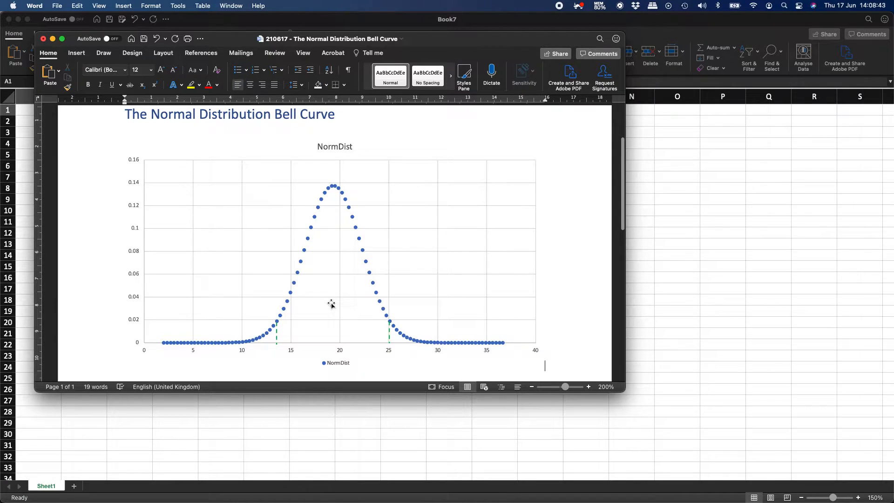
pyautogui.scroll(-5, 322, 302)
pyautogui.scroll(3, 328, 304)
pyautogui.scroll(1, 332, 304)
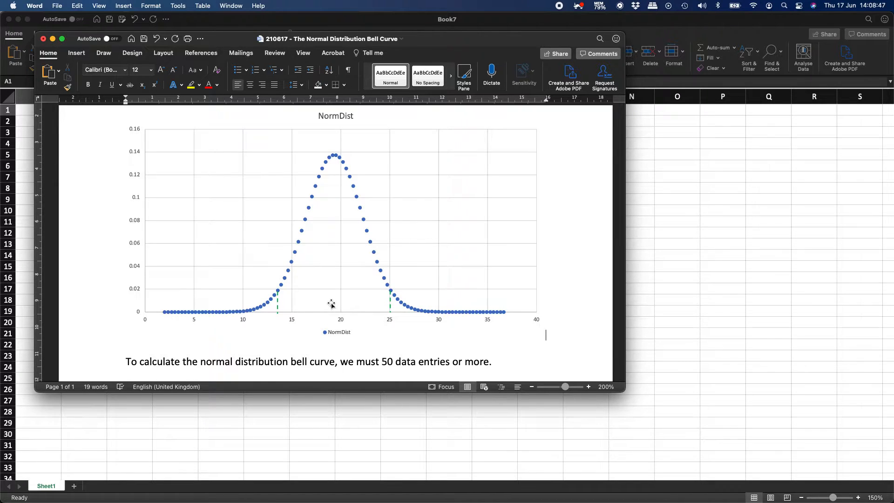
# Insert the missing word "have" before "50 data entries" in the sentence below the chart.
pyautogui.click(381, 362)
pyautogui.write('have')
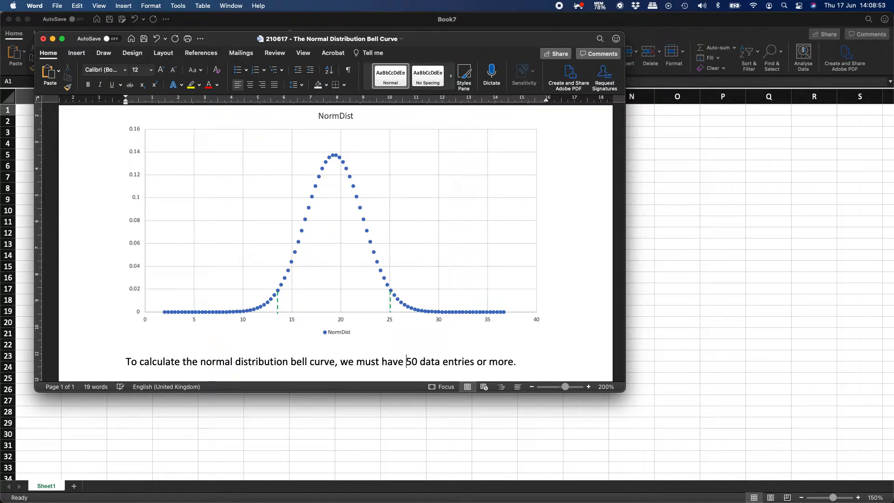
pyautogui.click(534, 362)
pyautogui.scroll(2, 404, 209)
pyautogui.scroll(-1, 405, 209)
pyautogui.scroll(-2, 405, 208)
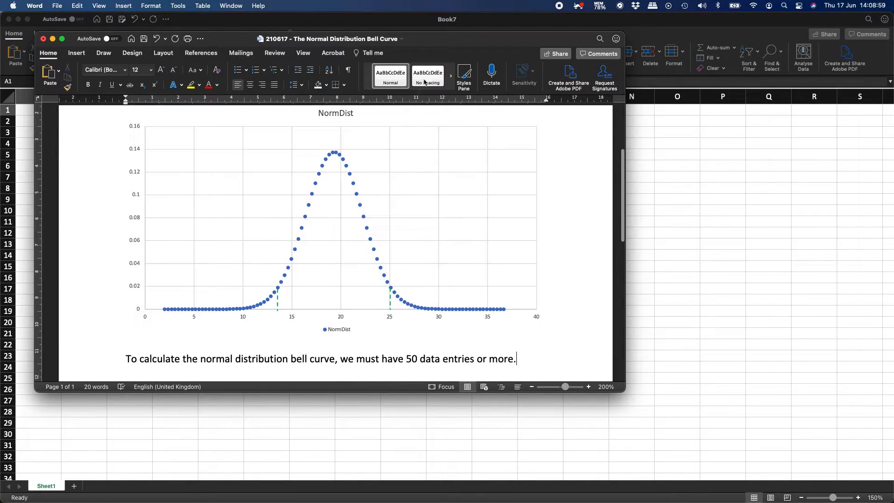
# Minimize the Word document to return to the blank Excel workbook and enter the header Data in A1.
pyautogui.press('super+m')
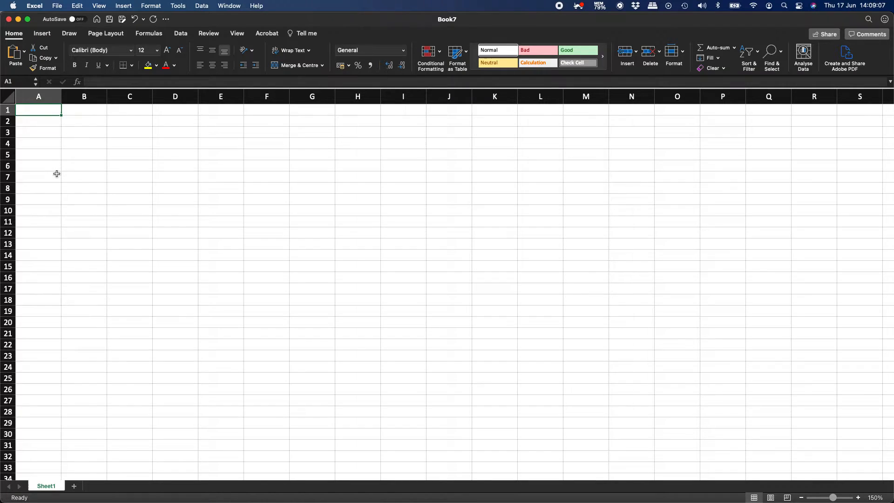
pyautogui.write('Data')
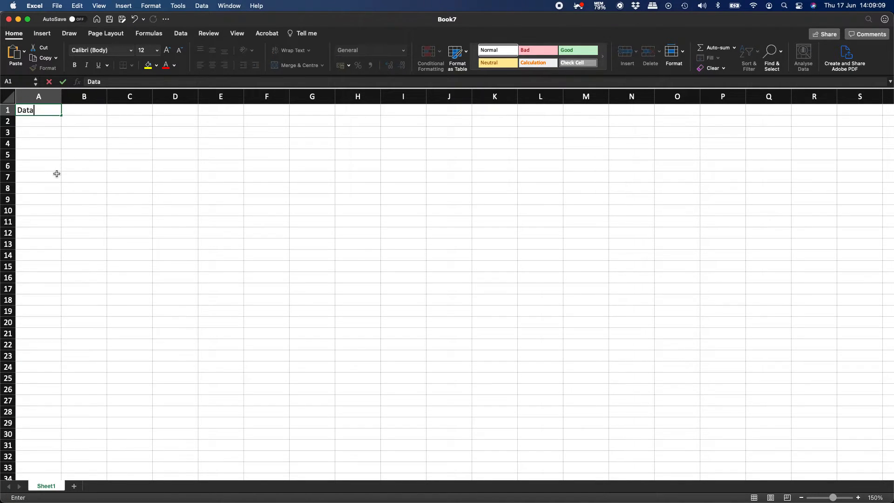
pyautogui.press('Return')
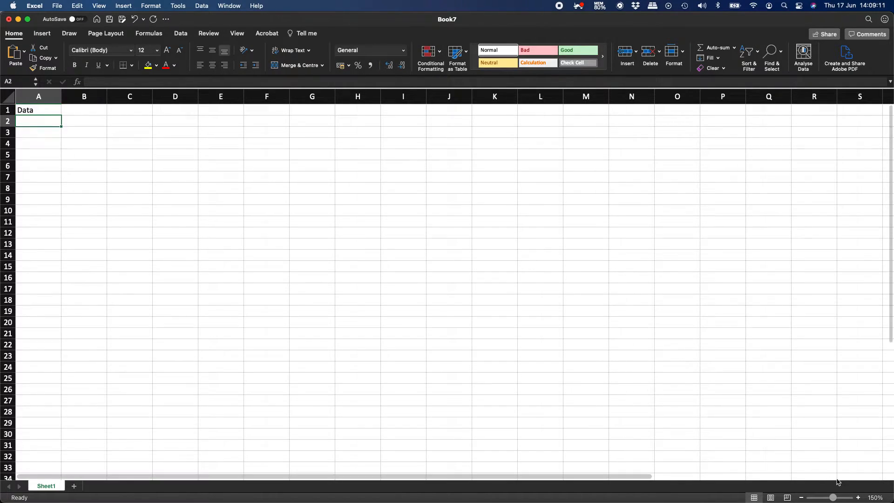
# Start the data series with 2 in A2 and the formula =A2+0.35 in A3.
pyautogui.click(858, 497)
pyautogui.click(859, 498)
pyautogui.click(858, 497)
pyautogui.click(858, 498)
pyautogui.click(859, 497)
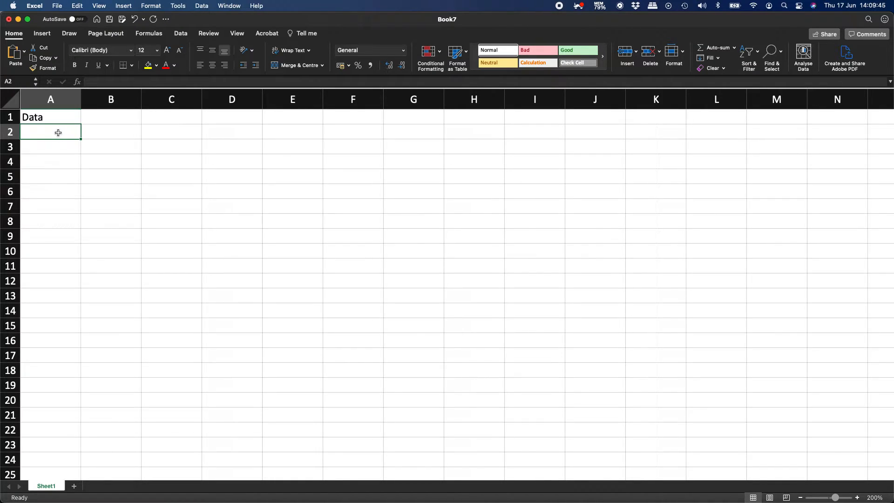
pyautogui.write('2')
pyautogui.press('Return')
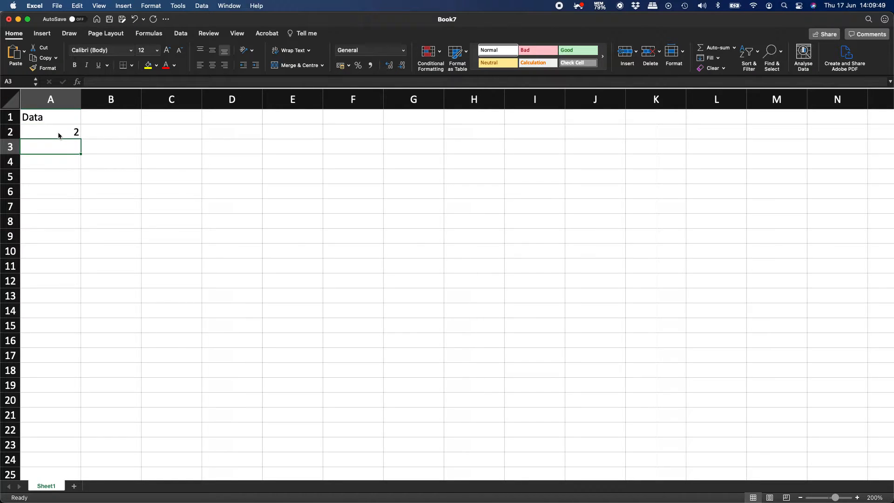
pyautogui.write('=')
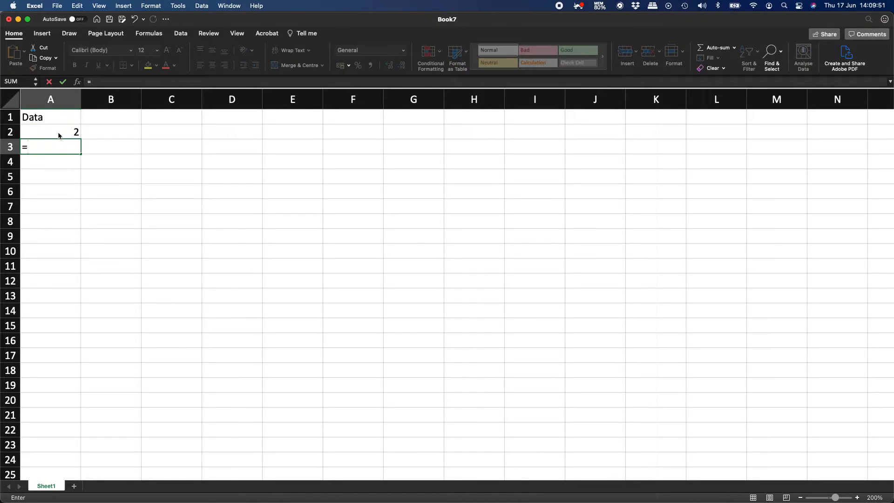
pyautogui.click(59, 136)
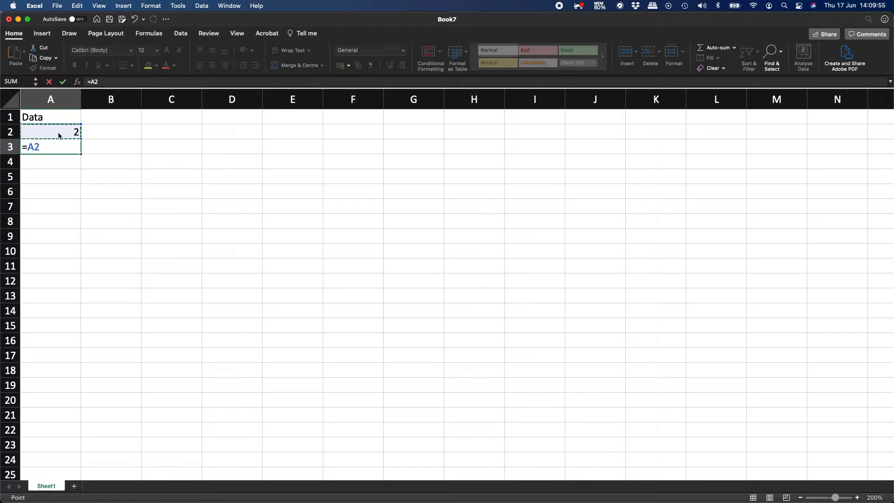
pyautogui.write('+.35')
pyautogui.press('Return')
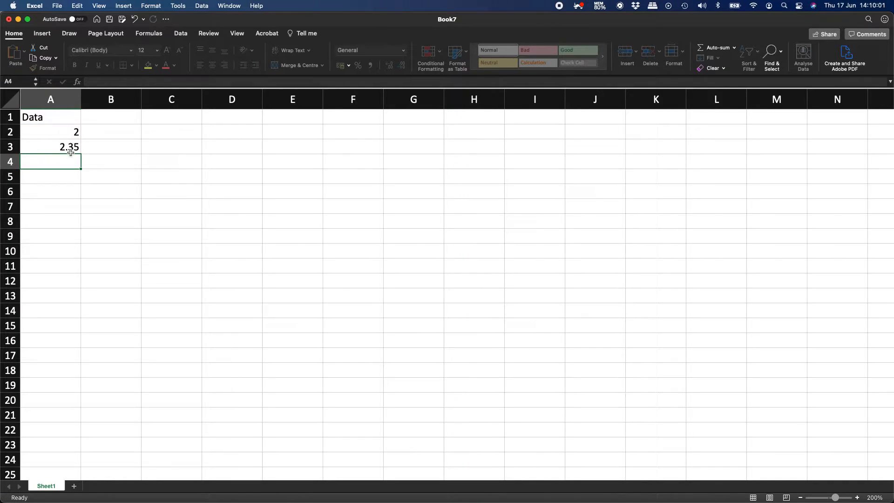
# Copy the increment formula from A3 into cell A101.
pyautogui.click(66, 147)
pyautogui.press('super+c')
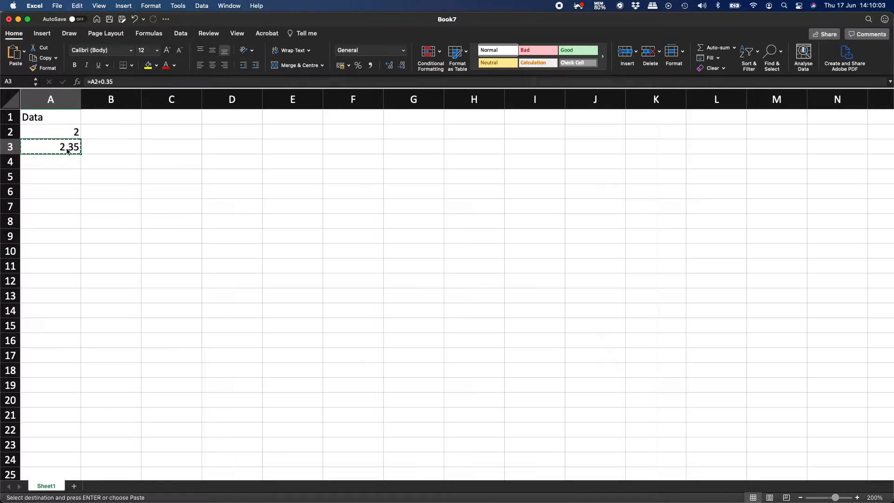
pyautogui.click(22, 81)
pyautogui.press('BackSpace')
pyautogui.press('BackSpace')
pyautogui.write('A101')
pyautogui.press('Return')
pyautogui.press('super+v')
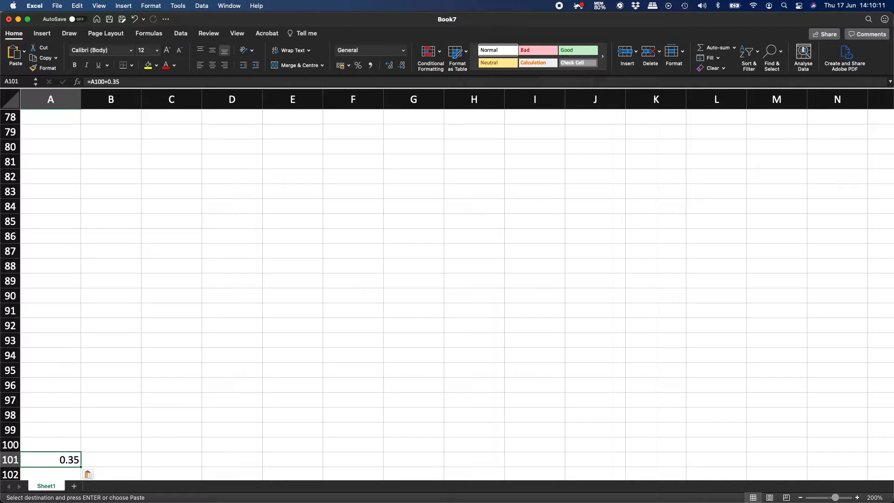
# Fill the copied formula through A3:A101, clear the copy selection and return to the top of the Data column.
pyautogui.press('shift+super+Up')
pyautogui.press('super+v')
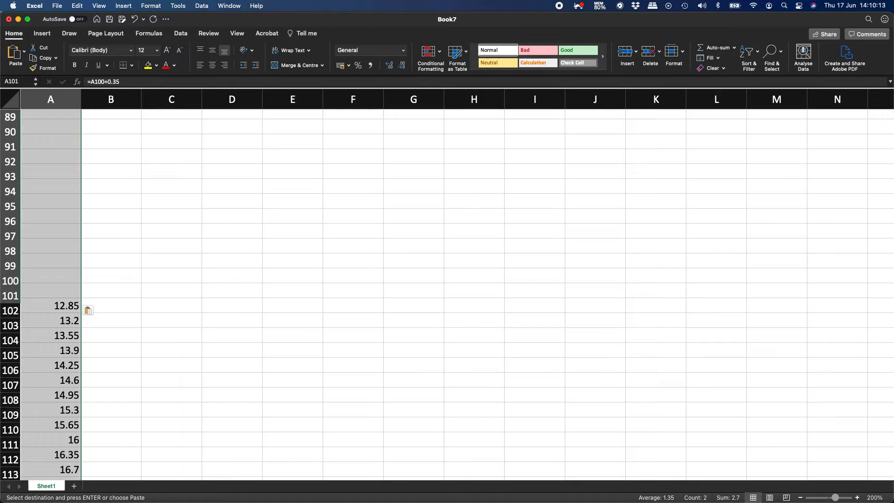
pyautogui.press('Down')
pyautogui.press('Up')
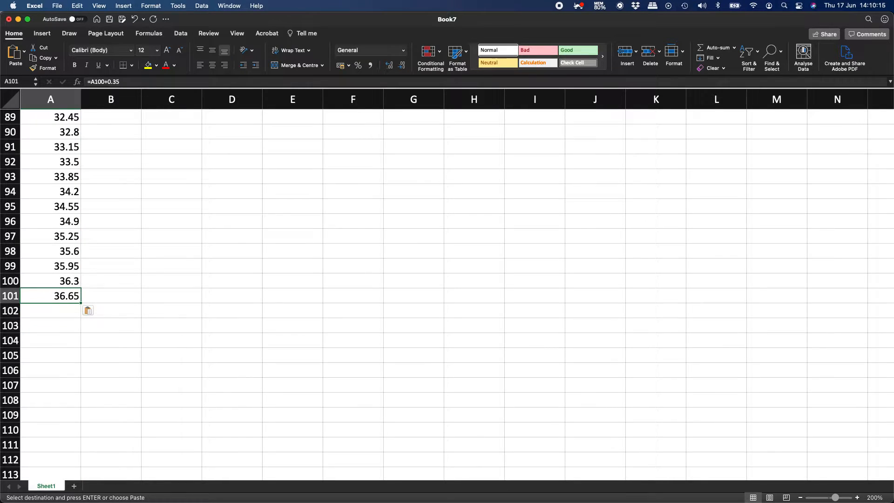
pyautogui.press('super+Up')
pyautogui.press('Down')
pyautogui.press('Down')
pyautogui.press('Escape')
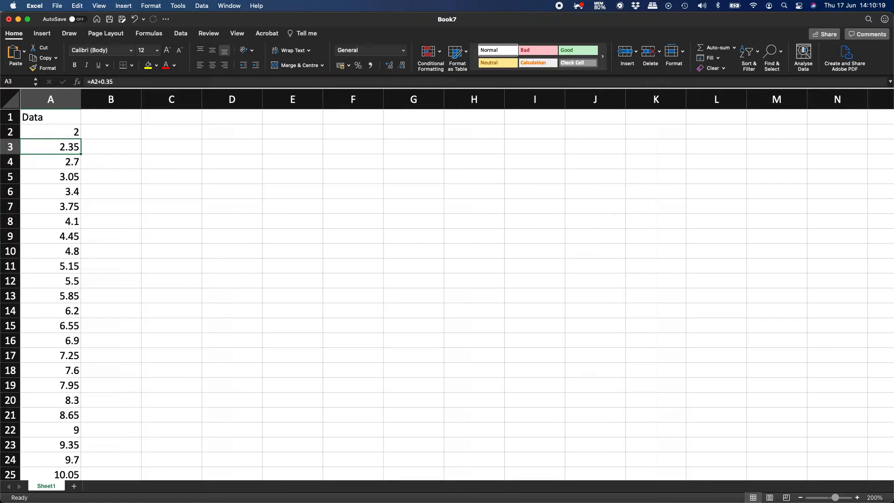
# Enter the header "STDEV increments" in B1, correcting its spelling.
pyautogui.press('Right')
pyautogui.press('Up')
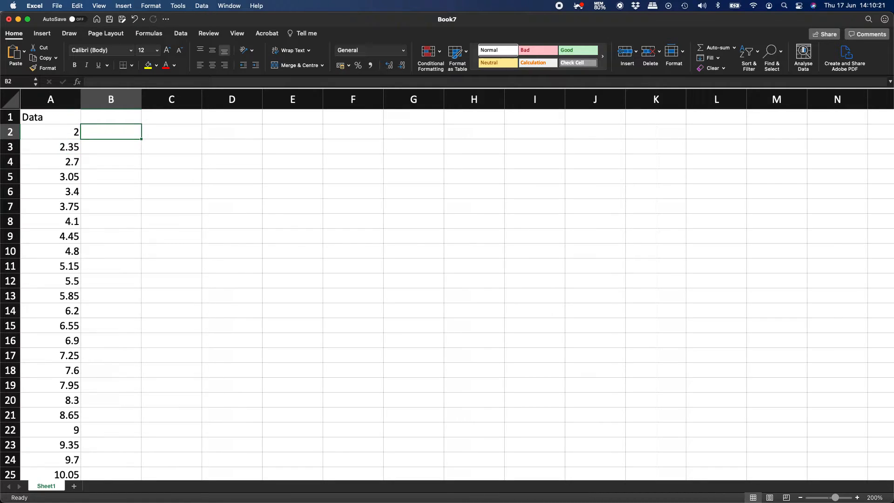
pyautogui.press('Up')
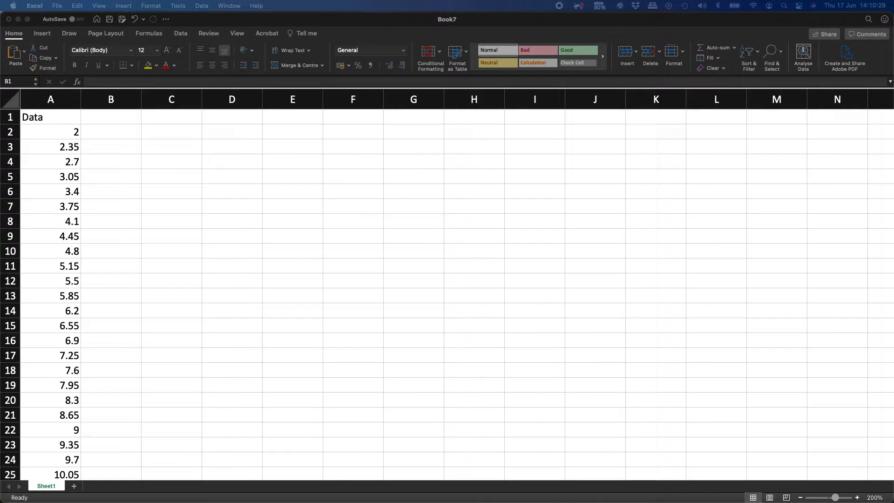
pyautogui.click(102, 114)
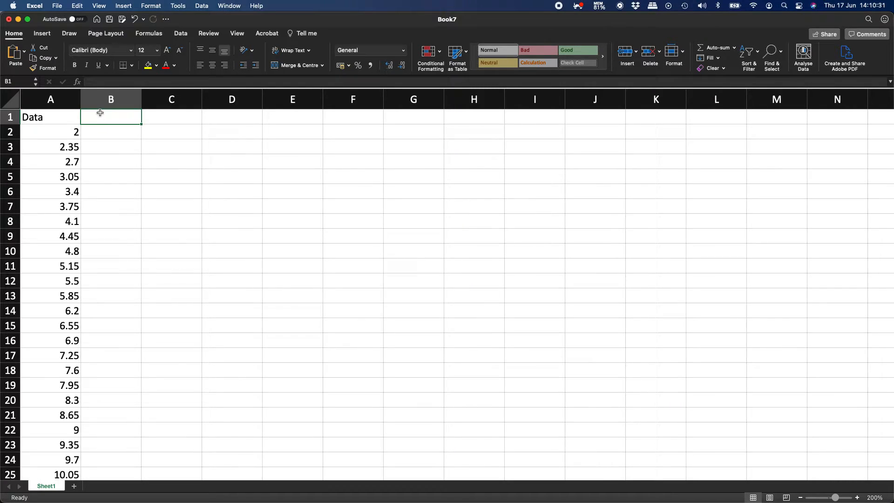
pyautogui.write('STDEV')
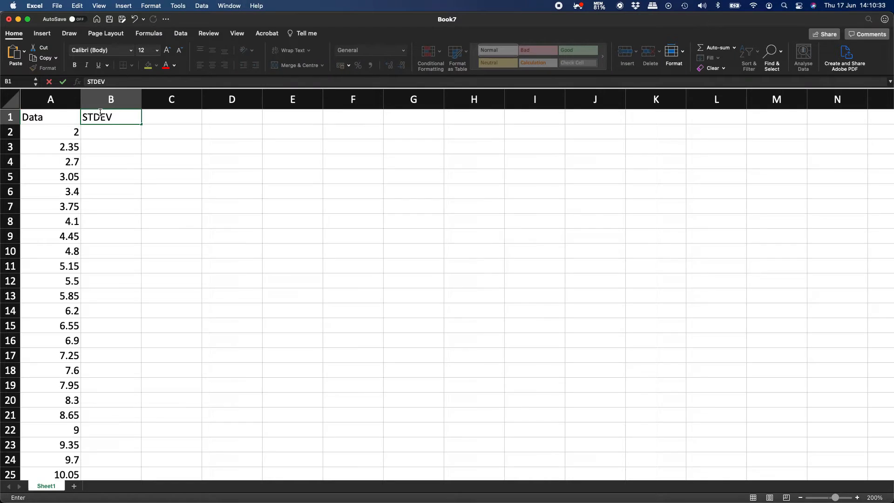
pyautogui.write(' incremets')
pyautogui.press('Return')
pyautogui.click(101, 114)
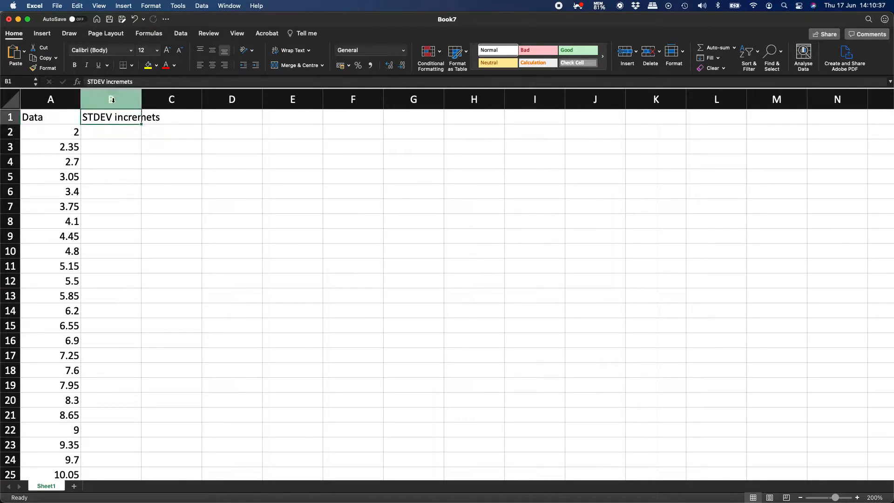
pyautogui.click(127, 82)
pyautogui.write('n')
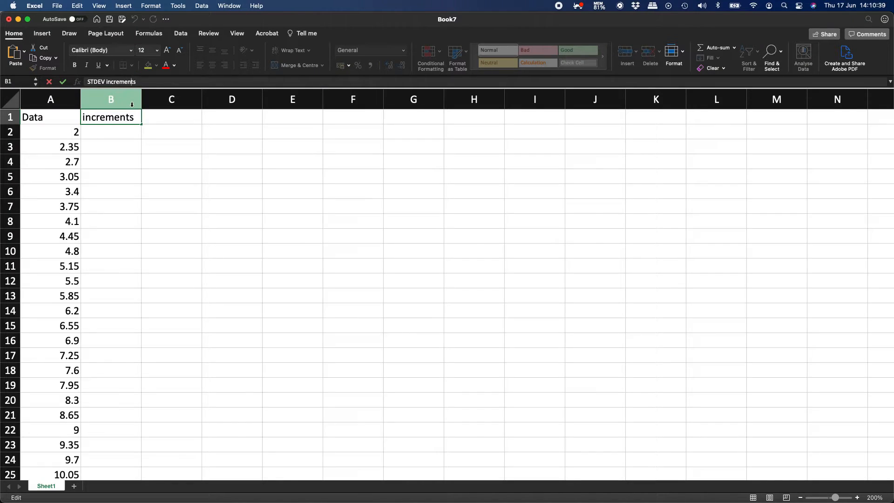
pyautogui.press('Return')
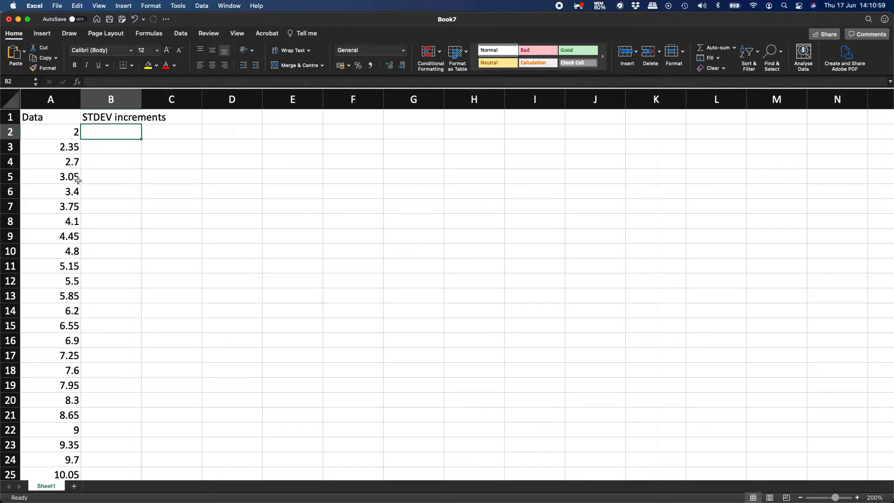
# Locate the middle of the Data series and enter 0 beside it in B52 as the central STDEV increment.
pyautogui.click(56, 131)
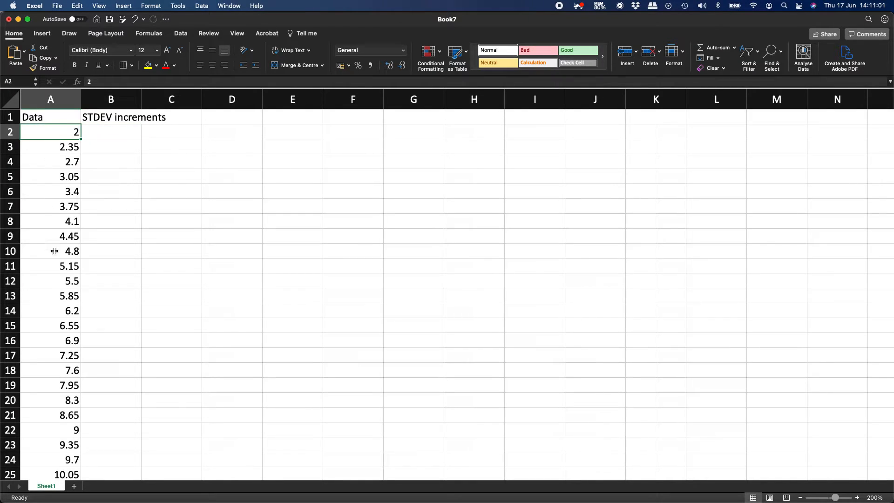
pyautogui.press('super+Down')
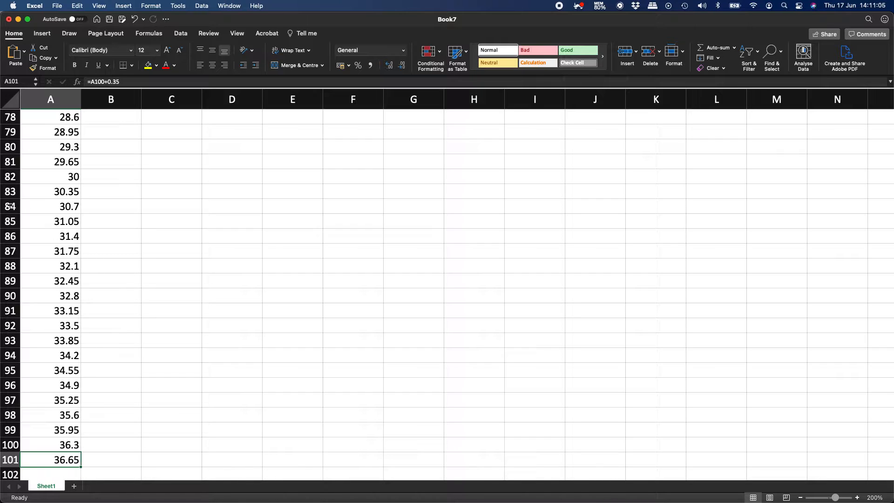
pyautogui.click(36, 205)
pyautogui.scroll(2, 46, 205)
pyautogui.scroll(10, 56, 203)
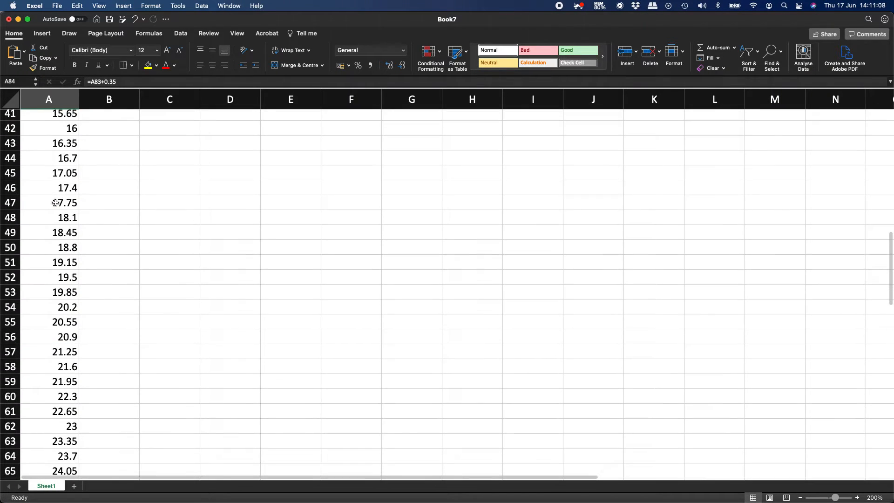
pyautogui.click(44, 263)
pyautogui.click(48, 280)
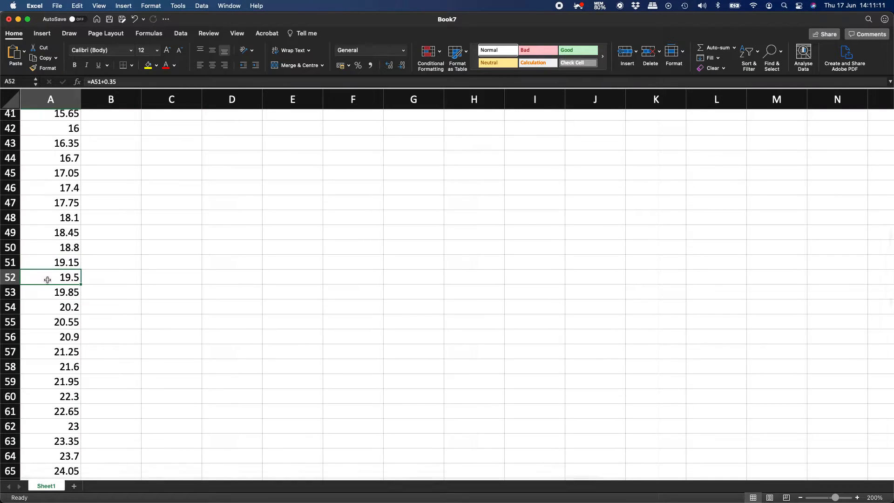
pyautogui.click(56, 261)
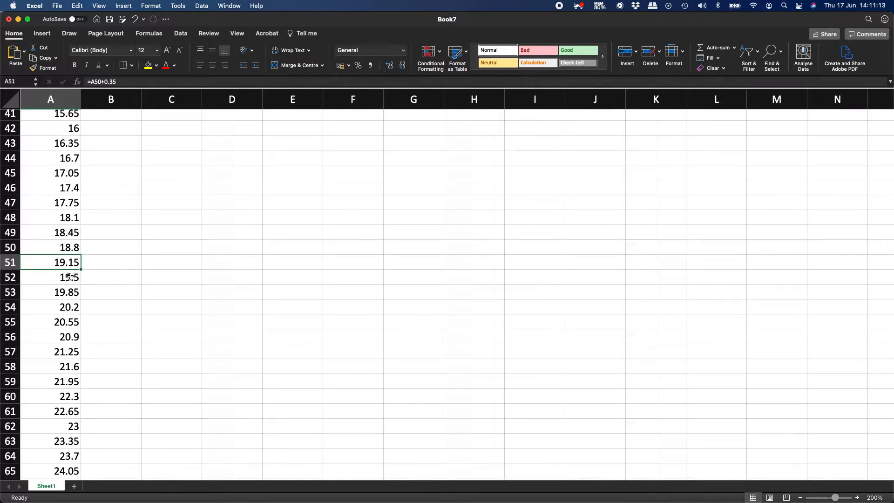
pyautogui.click(70, 277)
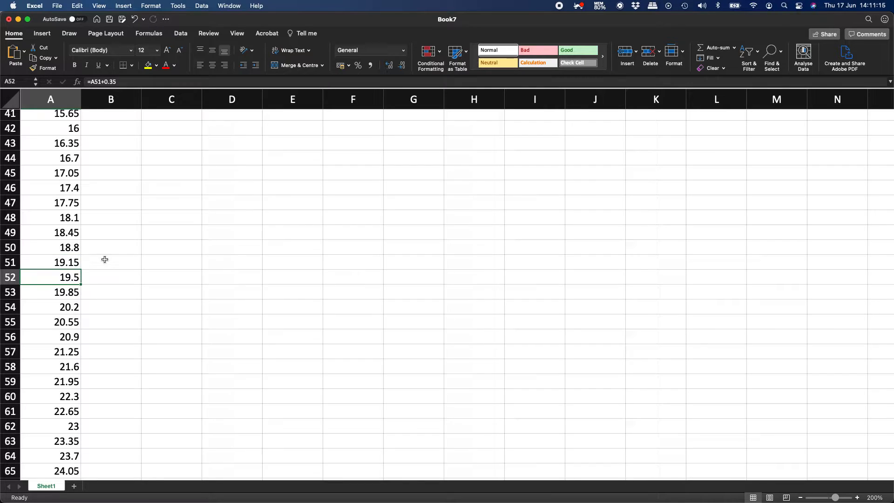
pyautogui.click(100, 275)
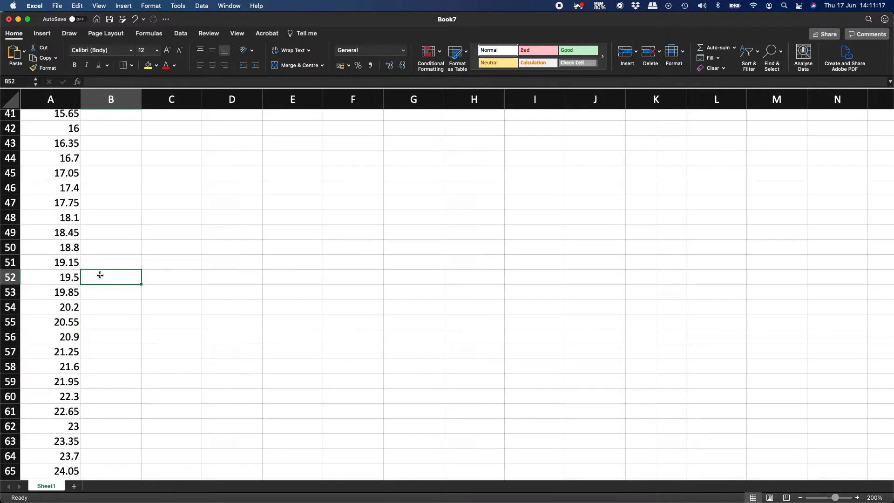
pyautogui.write('0')
pyautogui.press('Return')
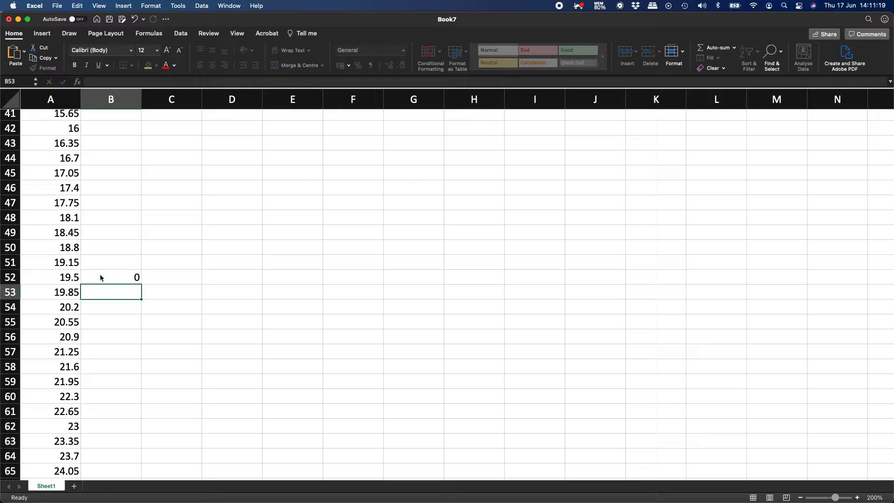
# Enter the formula =B52-0.1 in B51, directly above the central 0 of the STDEV increments.
pyautogui.click(100, 276)
pyautogui.press('Up')
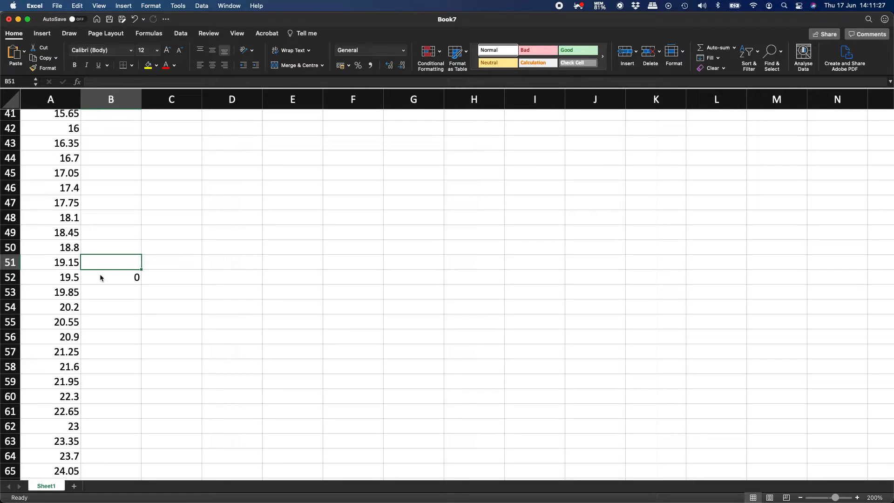
pyautogui.write('=')
pyautogui.click(101, 277)
pyautogui.write('-0.1')
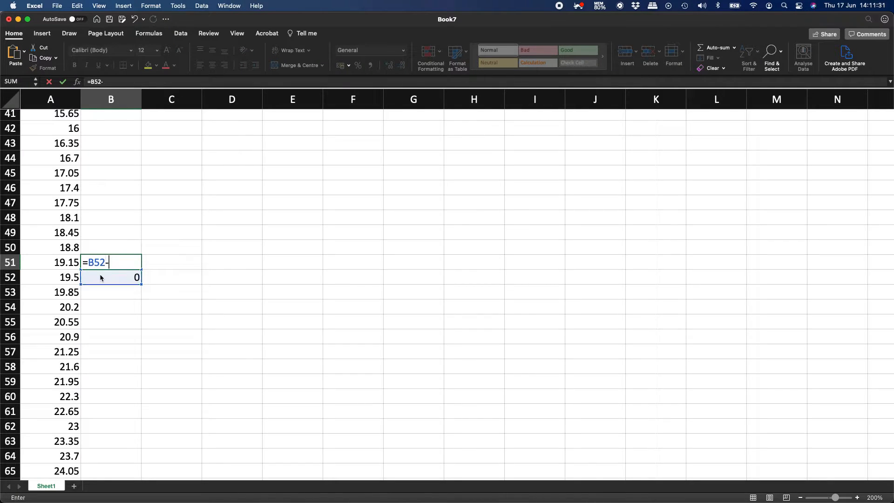
pyautogui.press('Return')
# Copy the B51 formula into the whole range B2:B51 of the STDEV increments column.
pyautogui.press('super+c')
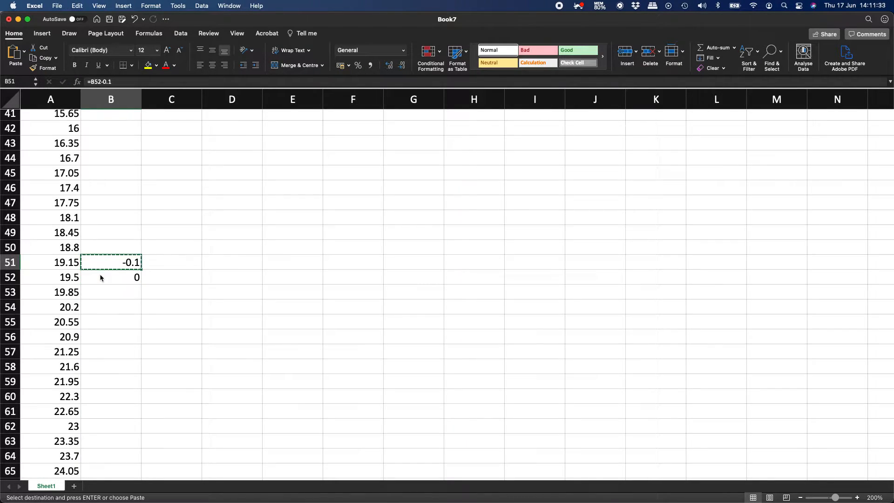
pyautogui.press('super+Up')
pyautogui.press('Down')
pyautogui.press('shift+super+Down')
pyautogui.press('super+v')
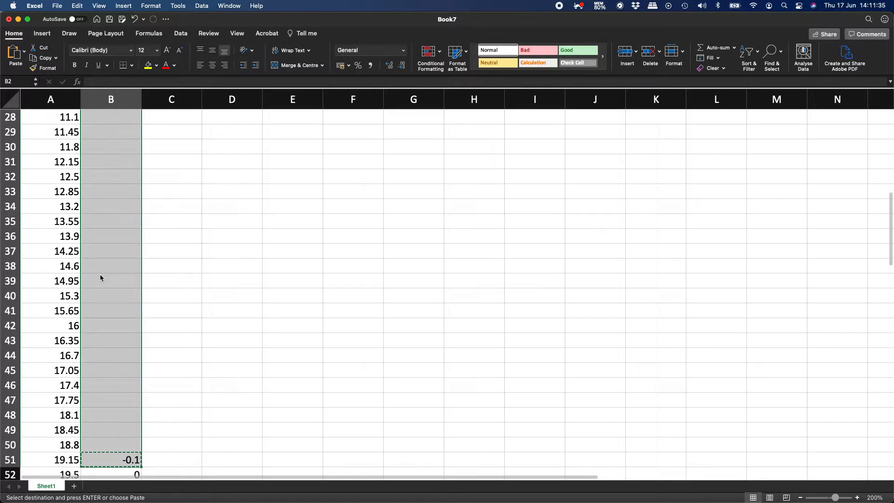
# Enter the formula =B52+1 in B53, directly below the central 0.
pyautogui.press('Down')
pyautogui.press('super+Down')
pyautogui.press('Down')
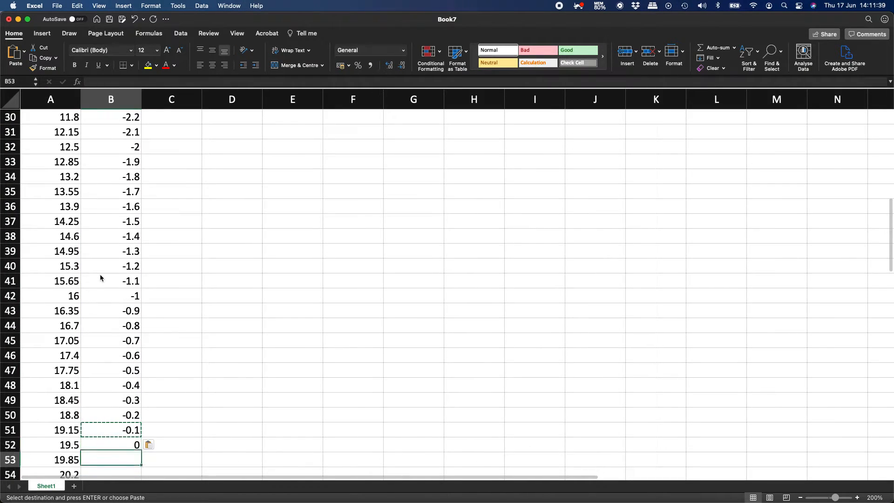
pyautogui.write('=')
pyautogui.press('Up')
pyautogui.write('+1')
pyautogui.press('Return')
pyautogui.press('Up')
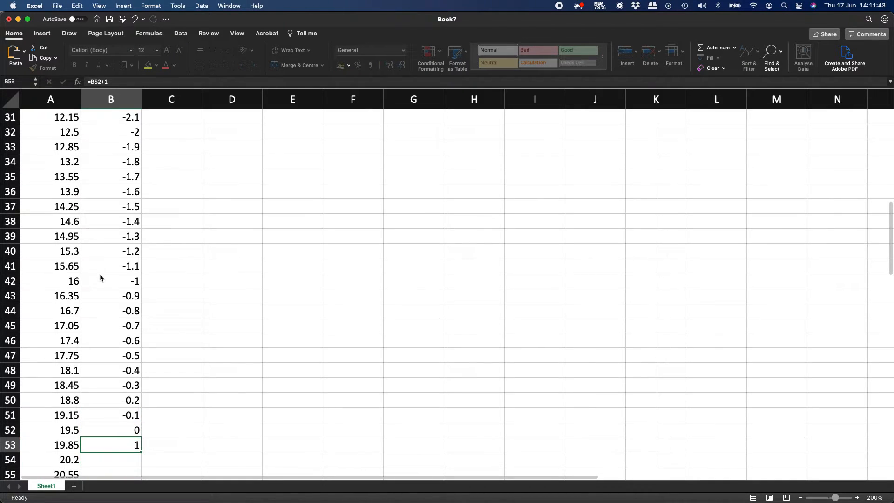
# Correct the increment in the B53 formula so that it reads =B52+.1.
pyautogui.doubleClick(119, 442)
pyautogui.press('Left')
pyautogui.write('.')
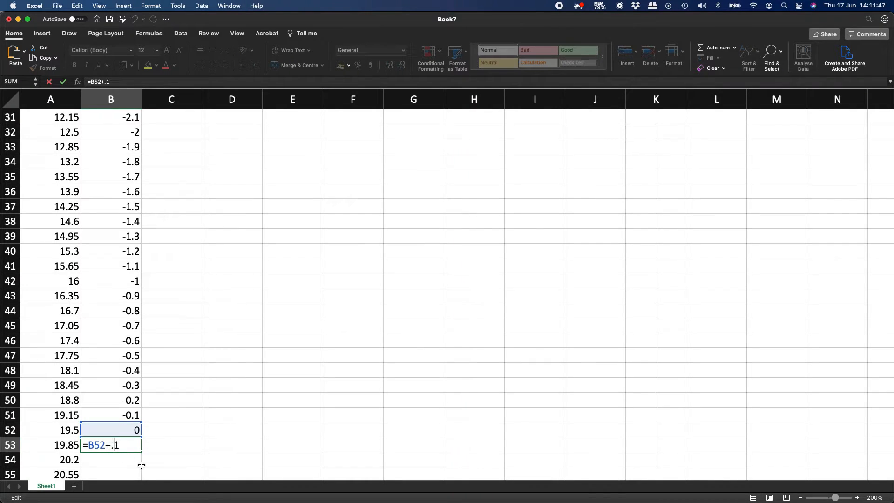
pyautogui.press('Return')
# Copy the B53 formula down through B101, the last row of the Data series.
pyautogui.press('Up')
pyautogui.press('super+c')
pyautogui.press('Left')
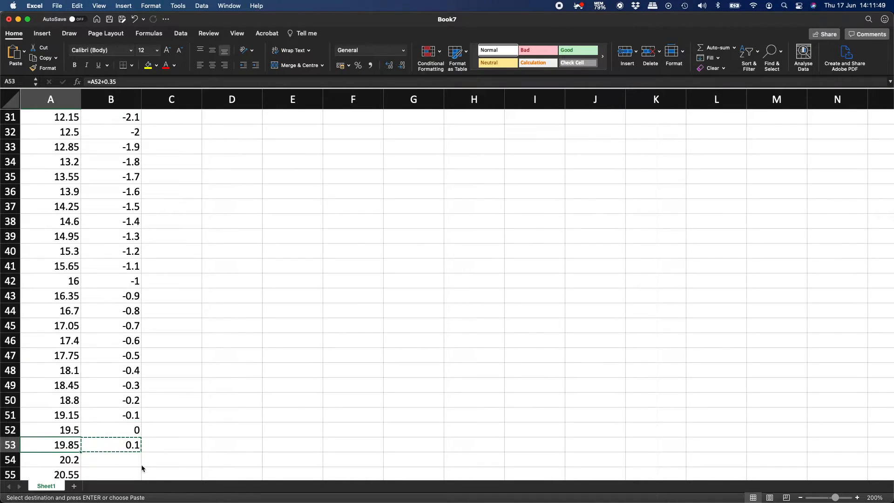
pyautogui.press('super+Down')
pyautogui.press('Right')
pyautogui.press('super+shift+Up')
pyautogui.press('super+v')
pyautogui.press('Down')
pyautogui.press('Up')
pyautogui.press('Down')
pyautogui.press('Up')
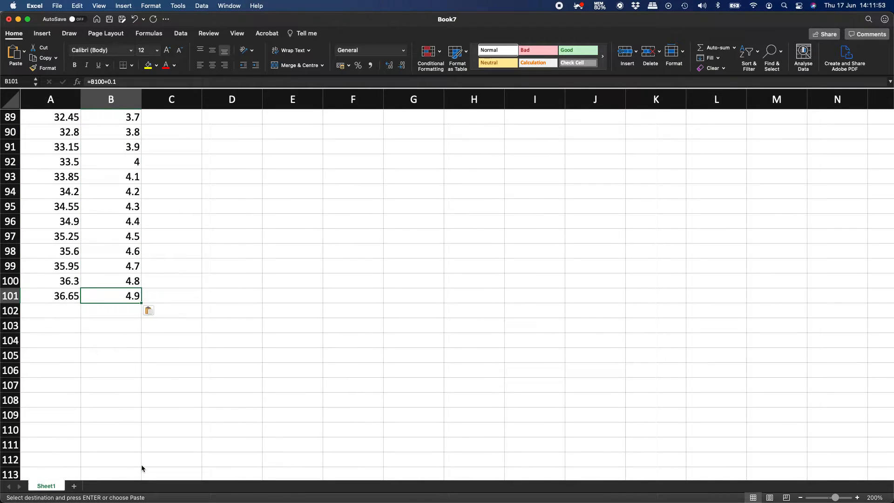
# Extend both columns by one row, copying A101 into A102 and B101 into B102, and clear the copy selection.
pyautogui.press('Down')
pyautogui.press('Left')
pyautogui.press('Up')
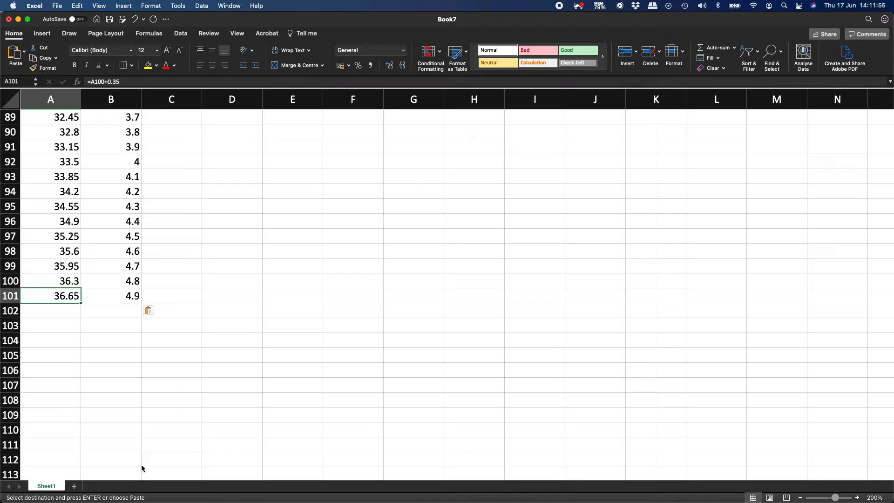
pyautogui.press('super+c')
pyautogui.press('Down')
pyautogui.press('super+v')
pyautogui.press('Right')
pyautogui.press('Up')
pyautogui.press('super+c')
pyautogui.press('Down')
pyautogui.press('super+v')
pyautogui.press('super+Up')
pyautogui.press('Down')
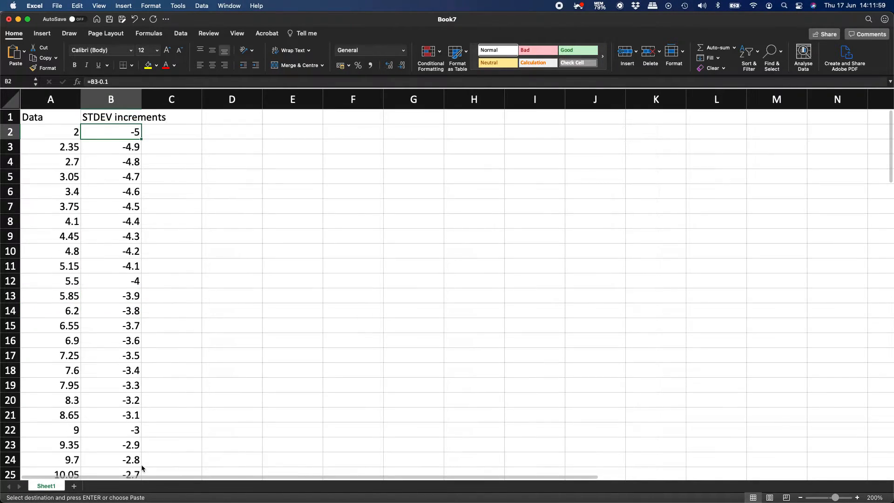
pyautogui.press('super+Down')
pyautogui.press('Escape')
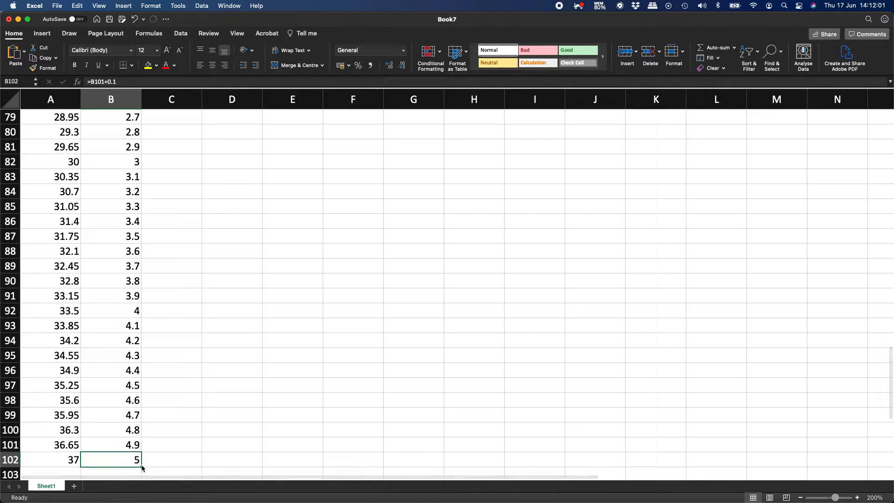
# Return to the start of the table and enter the header "Mean" in E1.
pyautogui.press('super+Up')
pyautogui.press('Down')
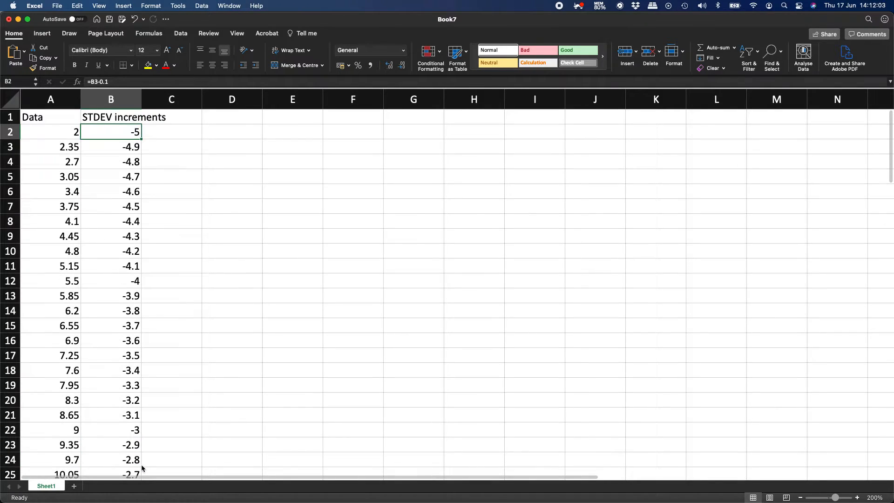
pyautogui.press('Right')
pyautogui.press('Right')
pyautogui.press('Right')
pyautogui.press('Up')
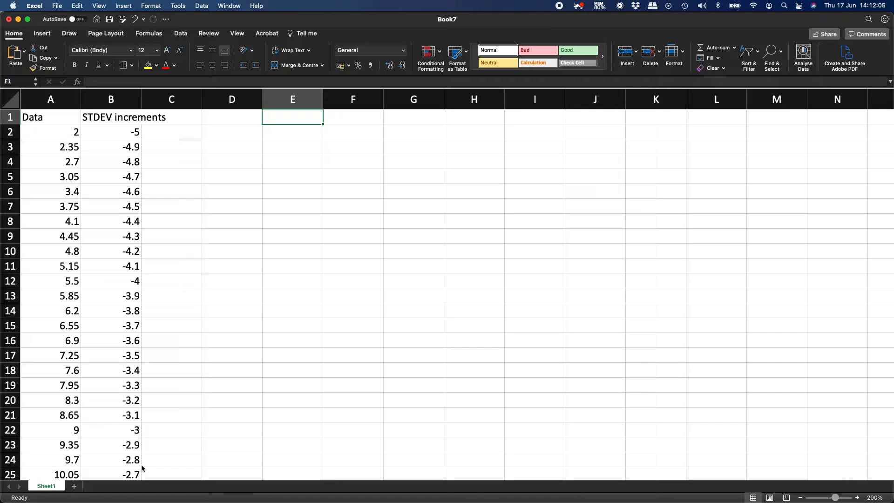
pyautogui.press('Left')
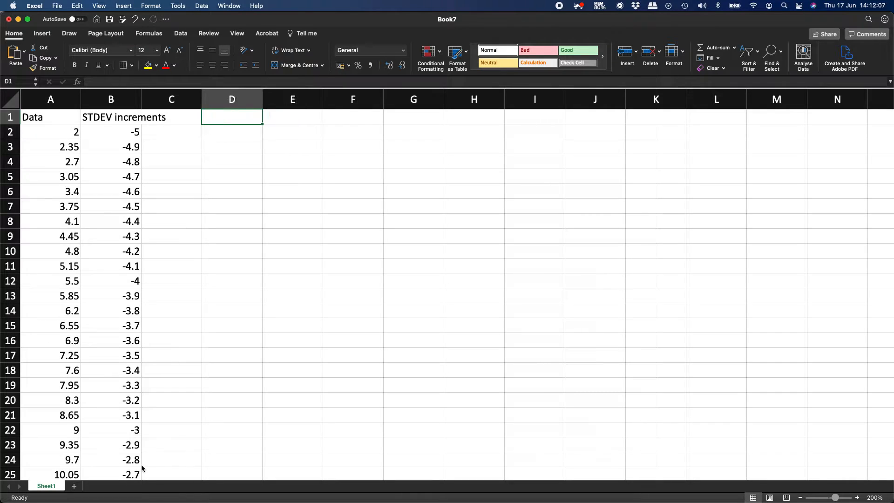
pyautogui.press('Right')
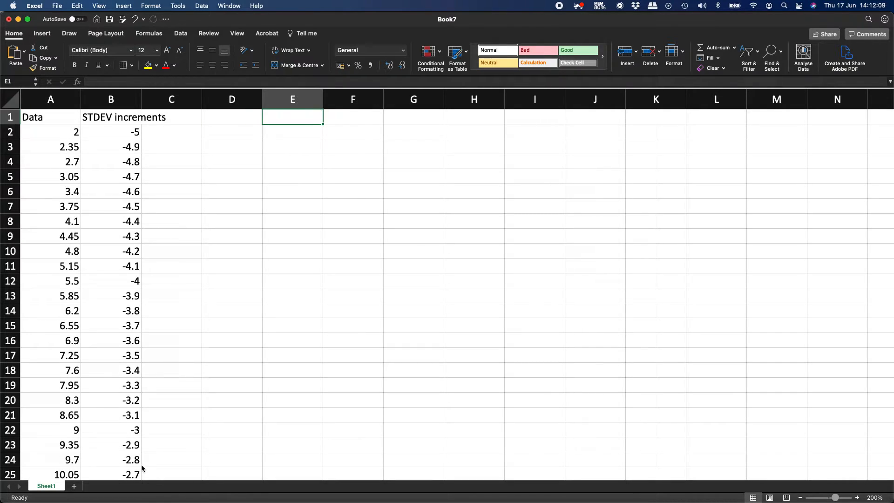
pyautogui.write('Mean')
pyautogui.press('Return')
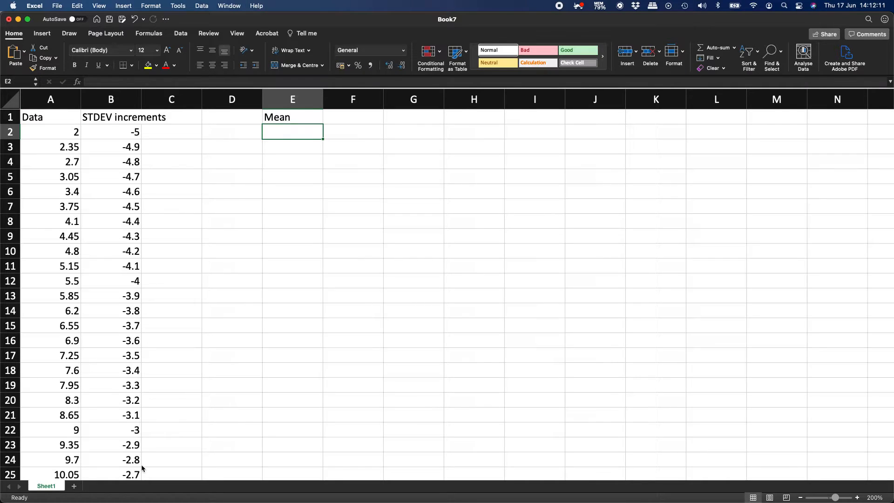
# Calculate the mean of the Data values in E2 with the AVERAGE function over A2:A102.
pyautogui.write('=aver')
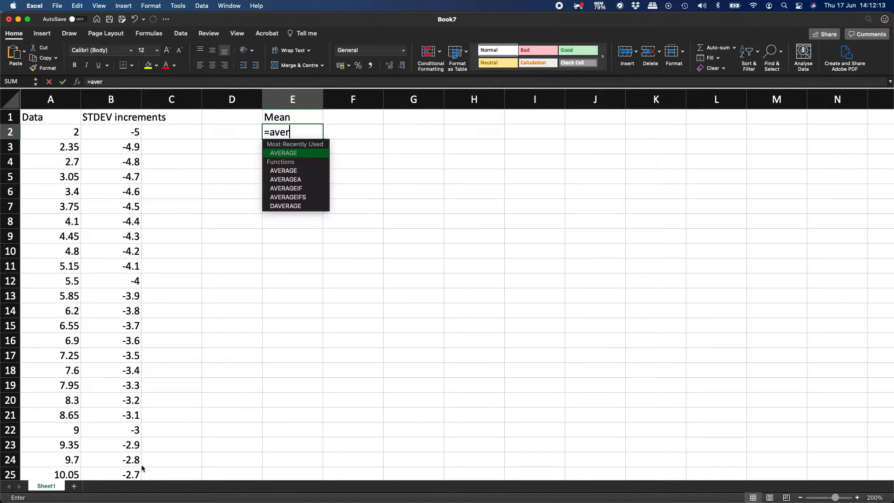
pyautogui.write('age(')
pyautogui.press('Left')
pyautogui.press('Left')
pyautogui.press('Left')
pyautogui.press('Left')
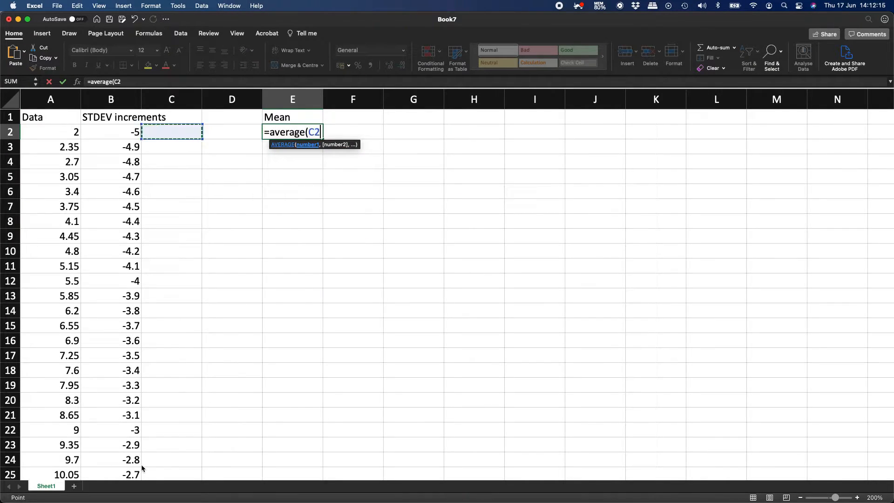
pyautogui.press('super+shift+Down')
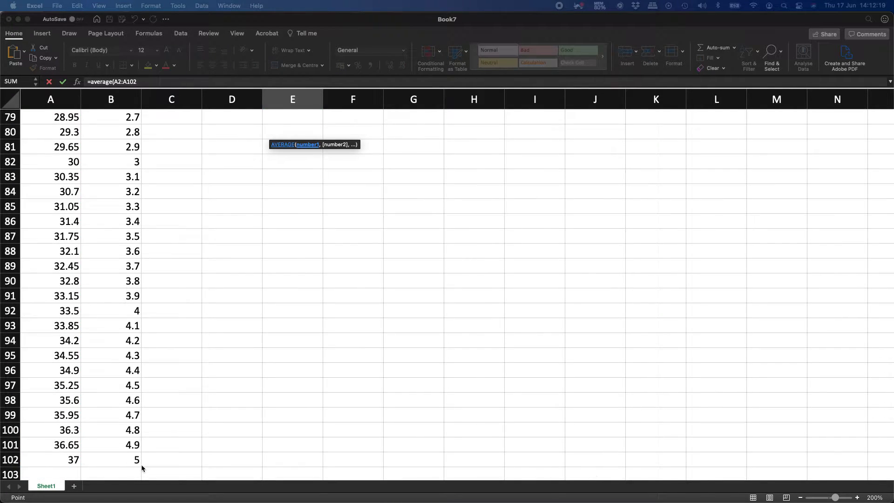
pyautogui.press('Return')
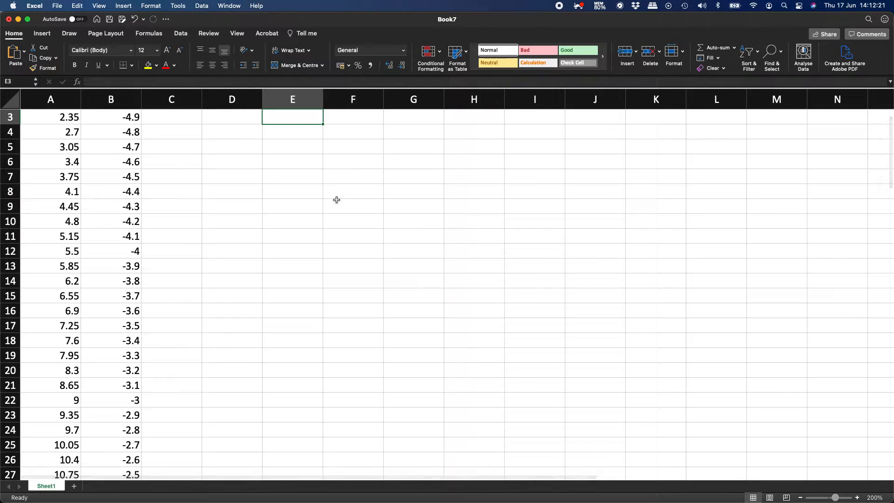
pyautogui.scroll(2, 337, 200)
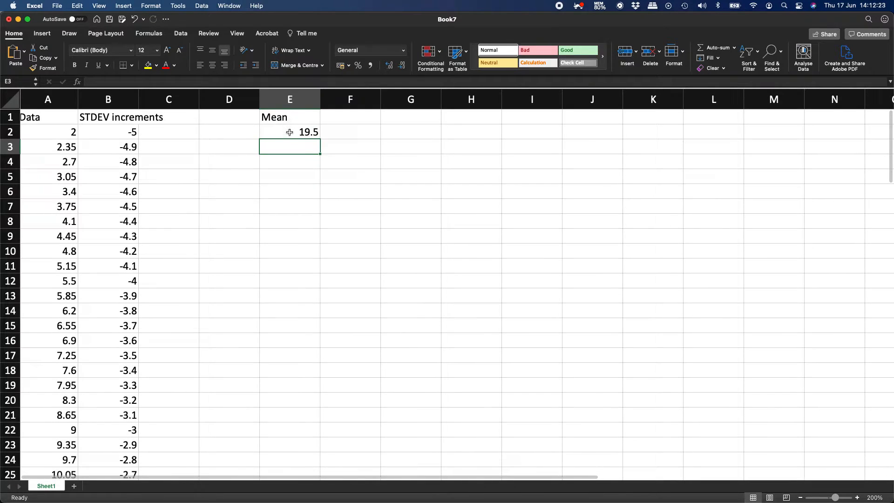
pyautogui.click(290, 132)
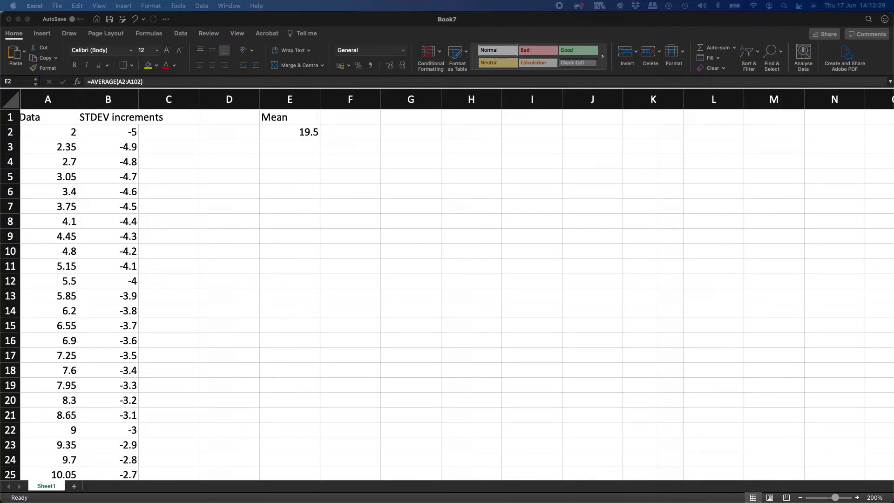
# Enter the header "STDEV" in F1, beside the Mean header.
pyautogui.press('F2')
pyautogui.press('Tab')
pyautogui.click(349, 122)
pyautogui.write('STDEV')
pyautogui.press('Return')
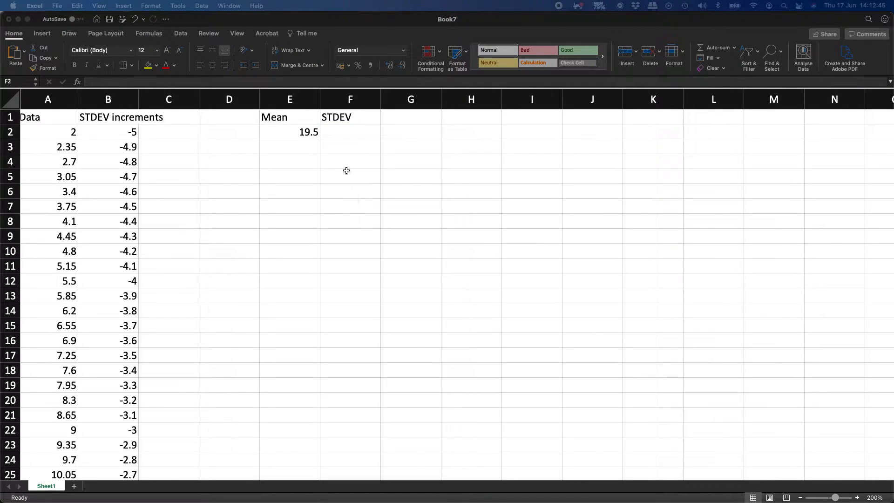
# Calculate the standard deviation of the increments in F2 with the STDEV function over B2:B102.
pyautogui.click(348, 130)
pyautogui.write('=')
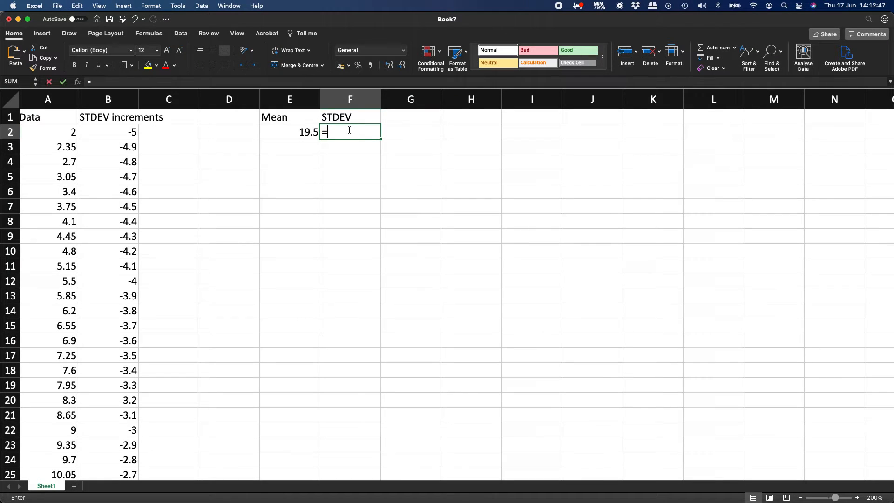
pyautogui.write('stdev(')
pyautogui.press('Left')
pyautogui.press('Left')
pyautogui.press('Left')
pyautogui.press('Left')
pyautogui.press('super+shift+Down')
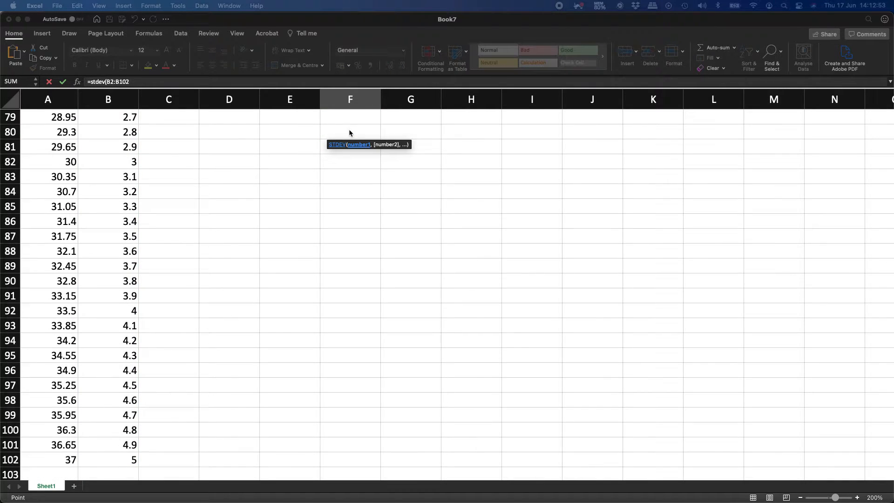
pyautogui.press('Return')
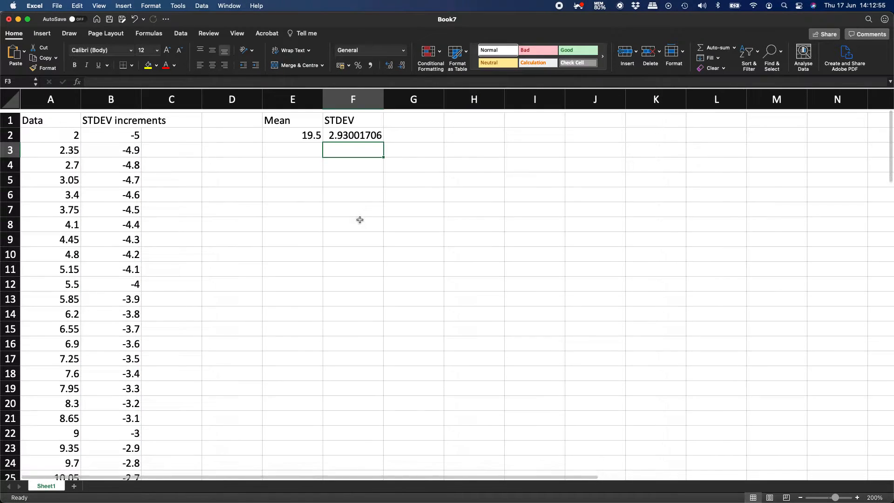
pyautogui.click(347, 133)
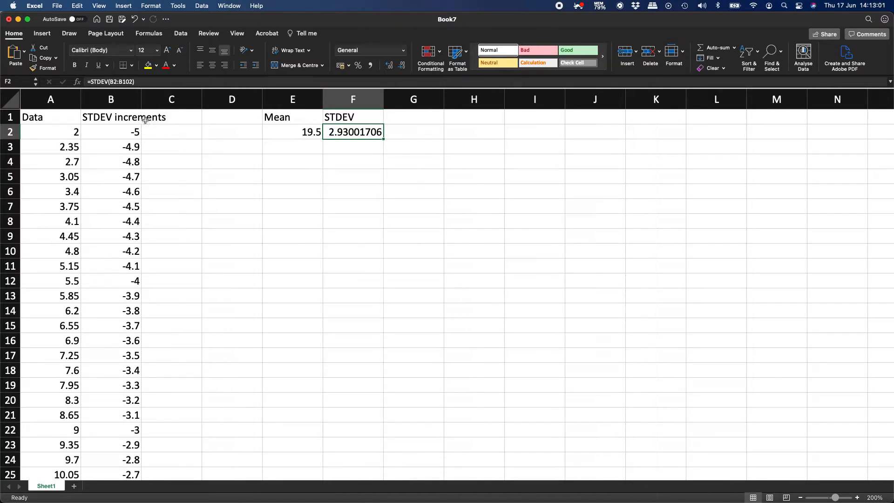
# Enter the header "NormDist" in C1 for the third column of the table.
pyautogui.click(163, 167)
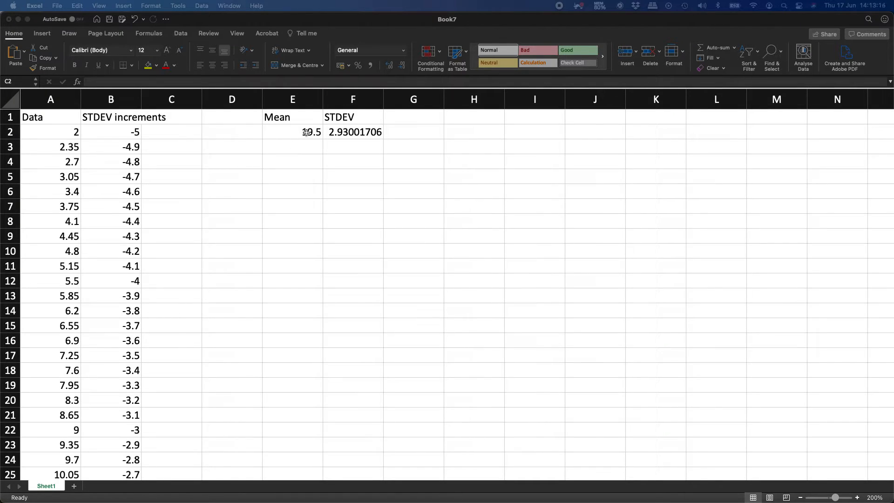
pyautogui.click(182, 122)
pyautogui.click(183, 116)
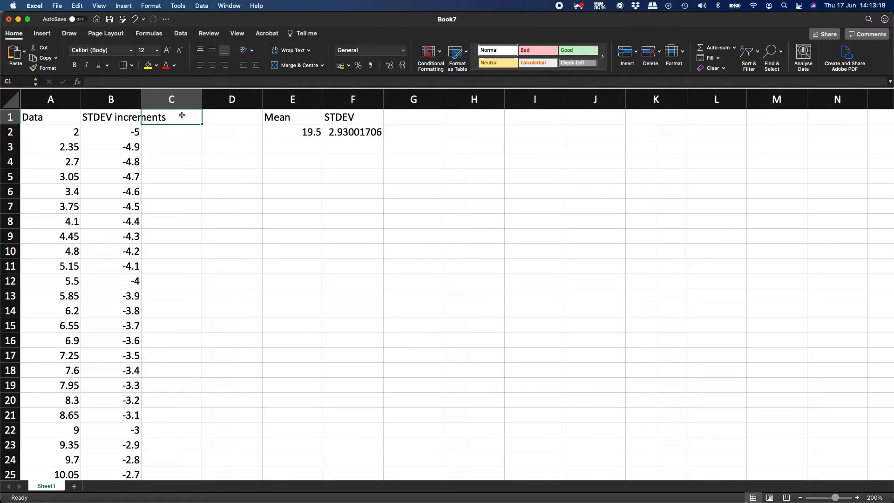
pyautogui.write('NormDist')
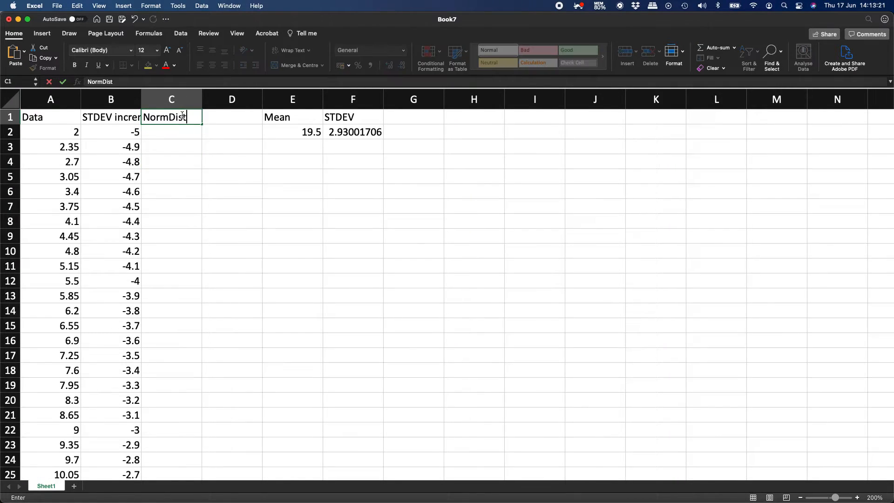
pyautogui.press('Return')
# Enter a NORM.DIST formula in C2 using A2 as x, E2 as mean, F2 as standard deviation and FALSE for cumulative.
pyautogui.write('=')
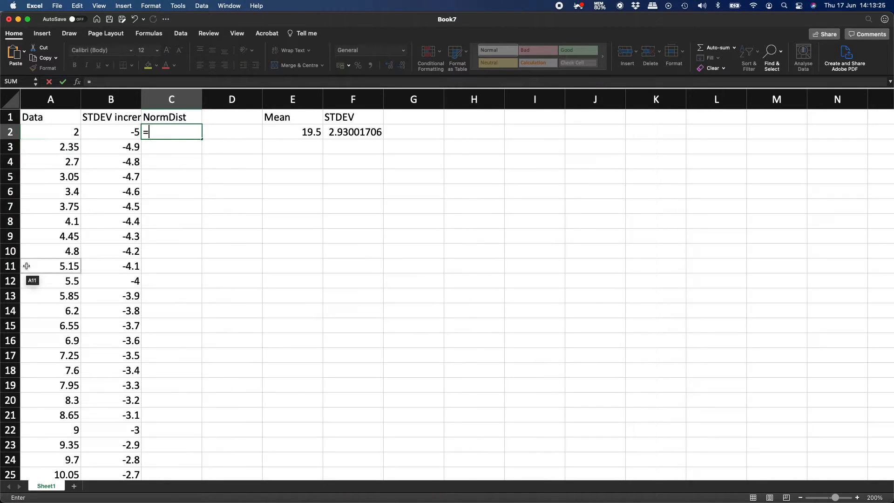
pyautogui.write('norm.d')
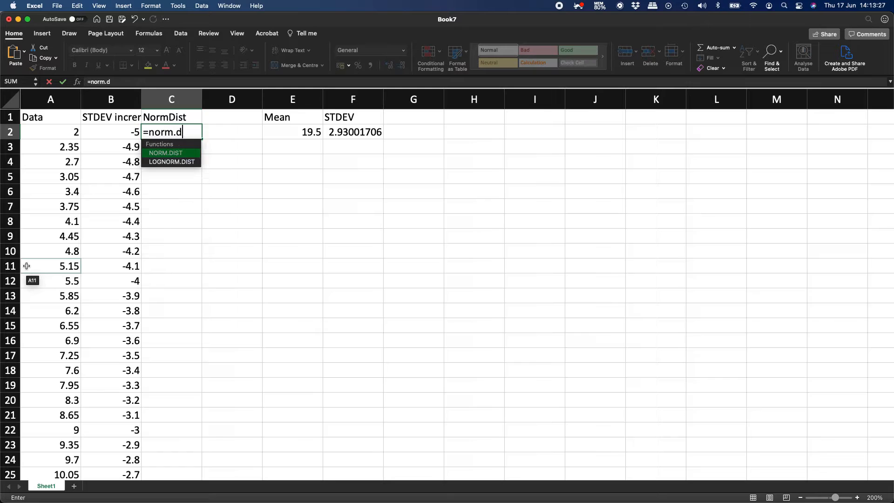
pyautogui.write('ist(')
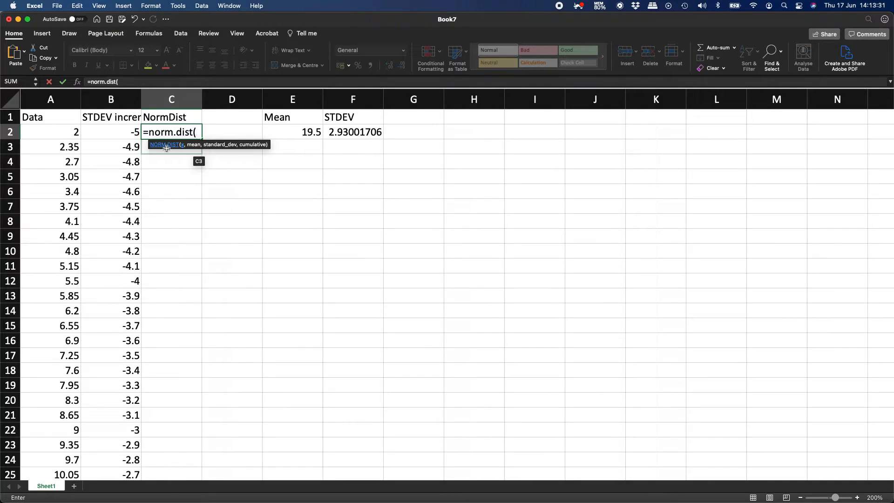
pyautogui.click(61, 130)
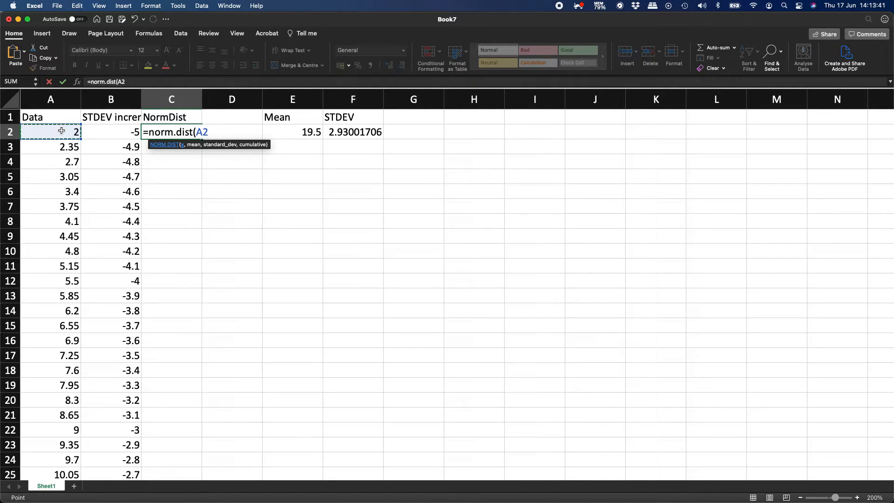
pyautogui.write(',')
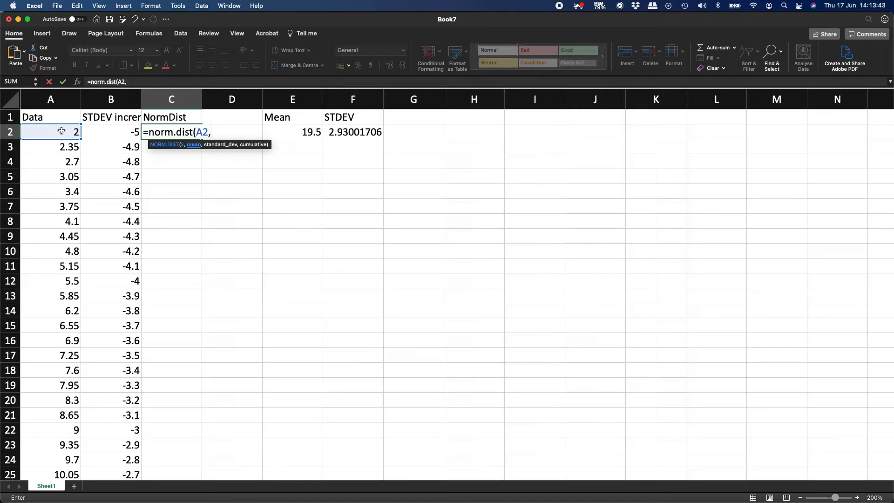
pyautogui.click(304, 132)
pyautogui.write(',')
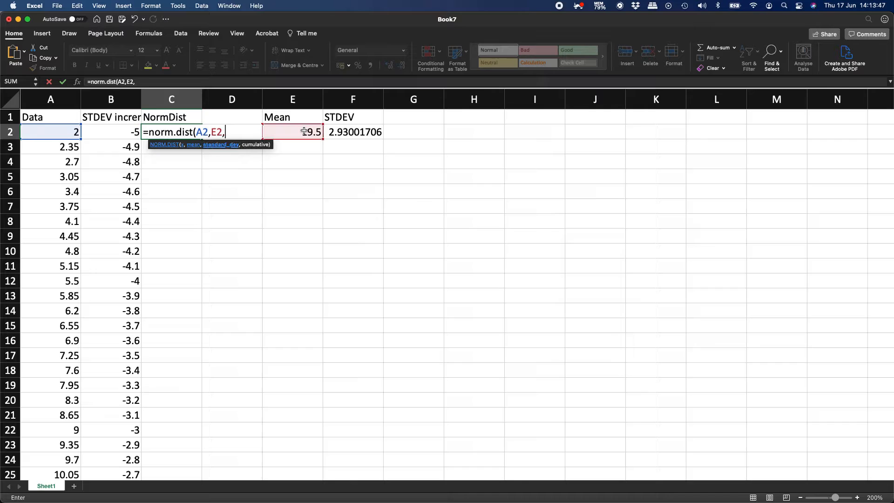
pyautogui.click(353, 133)
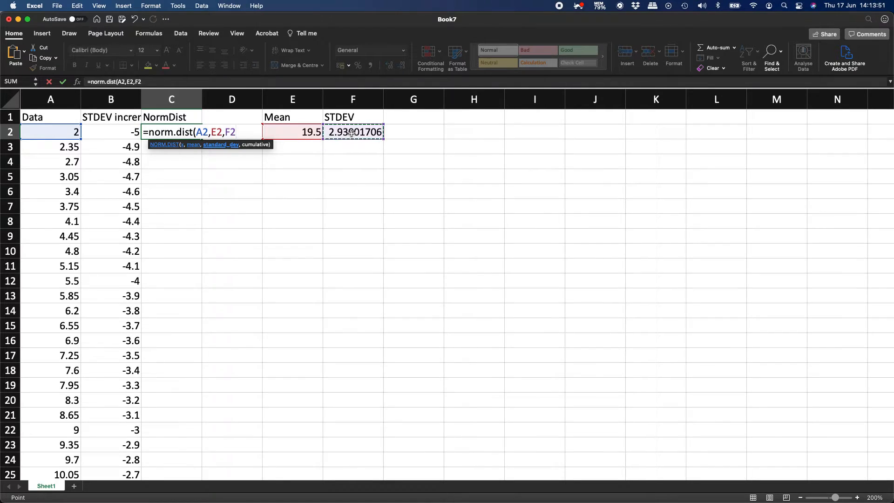
pyautogui.write(',')
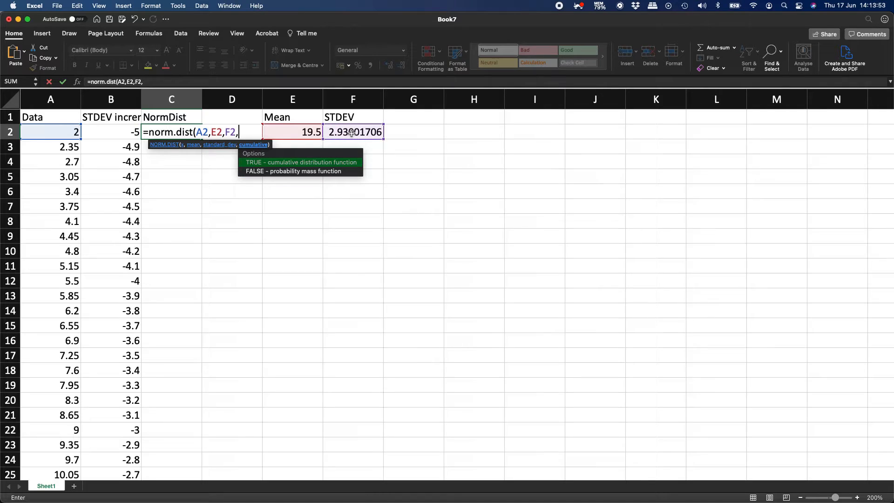
pyautogui.doubleClick(290, 171)
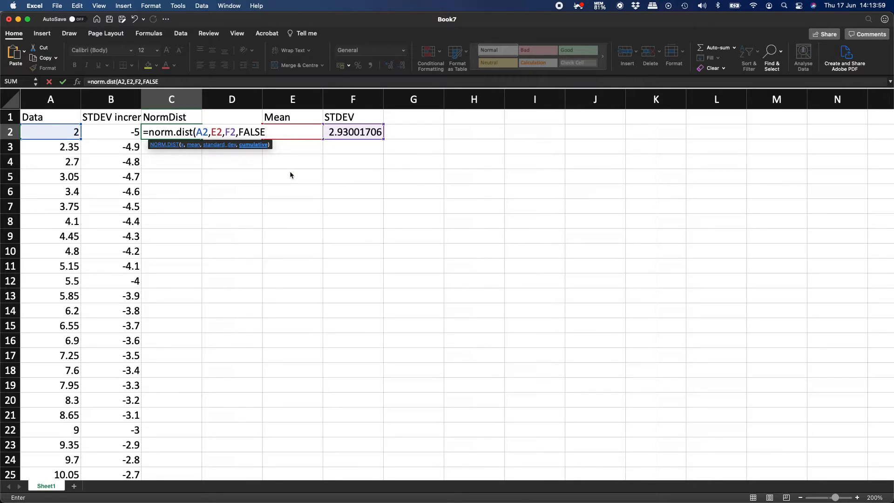
pyautogui.write(')')
pyautogui.press('Return')
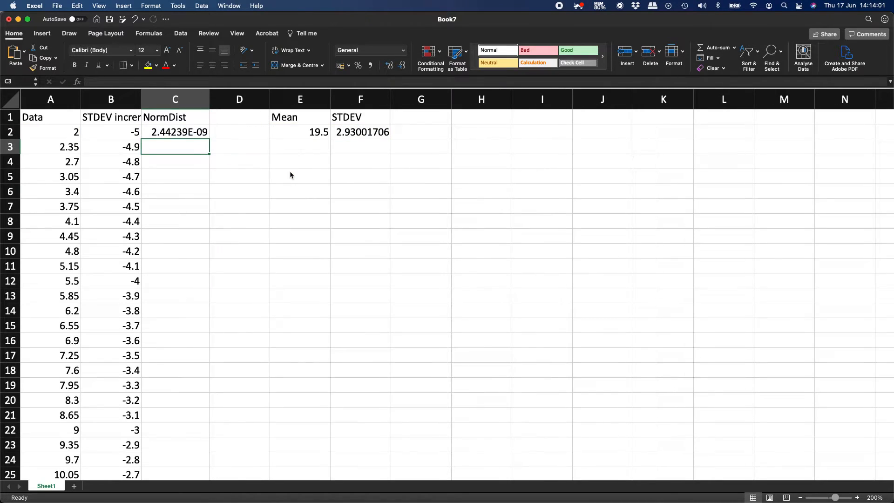
# Try to copy the NORM.DIST formula from C2 into C3, and clear C3 again.
pyautogui.press('Up')
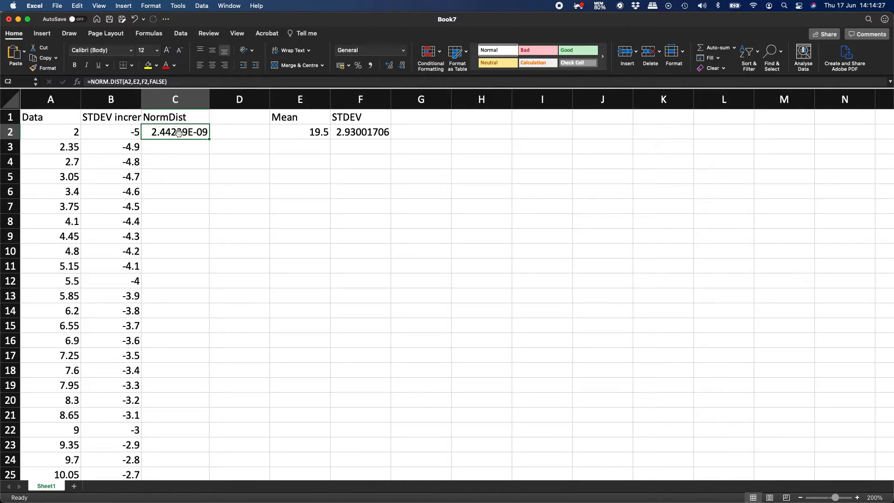
pyautogui.press('super+c')
pyautogui.press('Down')
pyautogui.press('super+v')
pyautogui.press('Escape')
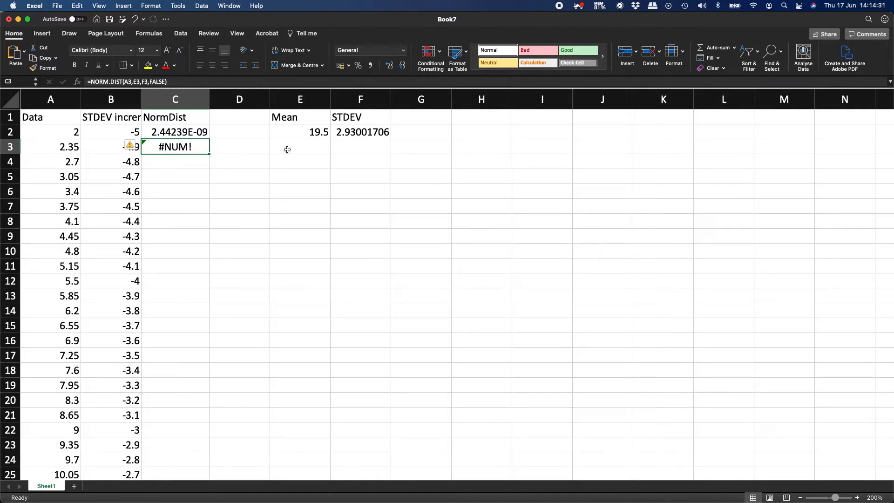
pyautogui.doubleClick(195, 149)
pyautogui.press('Delete')
pyautogui.press('Up')
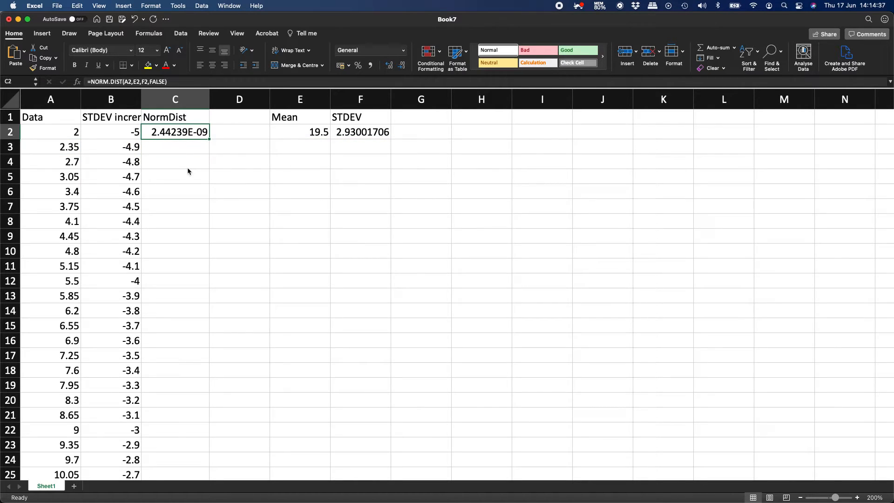
# Make the mean and standard deviation references in C2's formula absolute as $E$2 and $F$2, widening column D for room.
pyautogui.doubleClick(182, 133)
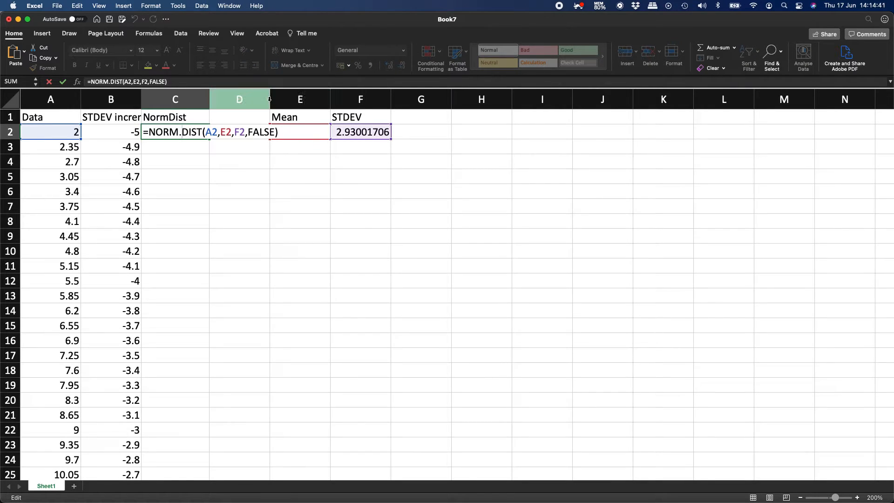
pyautogui.moveTo(269, 99); pyautogui.dragTo(335, 98)
pyautogui.doubleClick(193, 134)
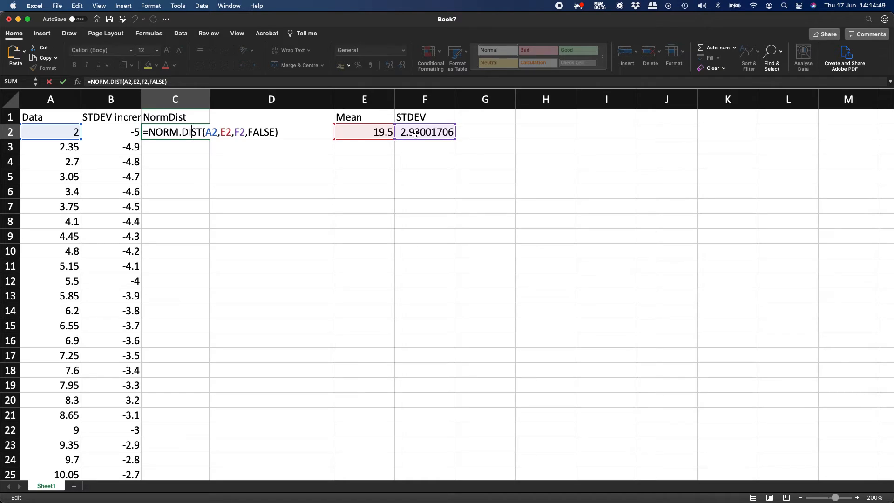
pyautogui.click(222, 132)
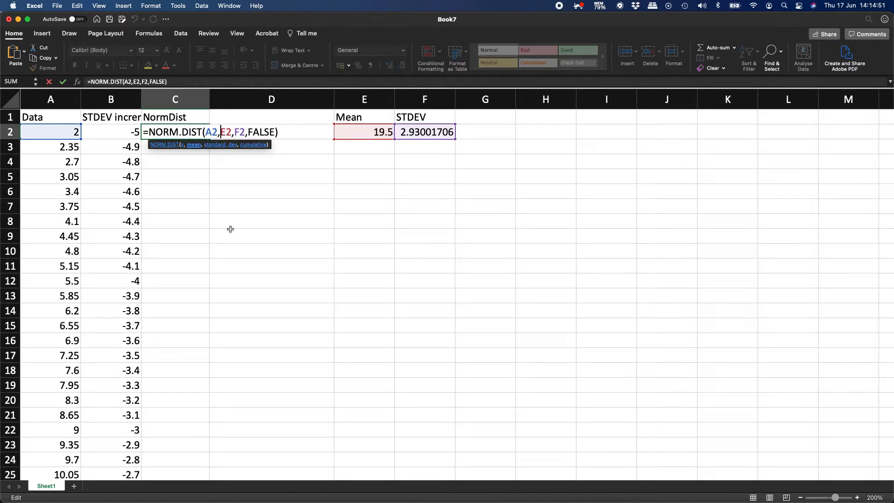
pyautogui.write('$')
pyautogui.press('Right')
pyautogui.write('$')
pyautogui.press('Right')
pyautogui.press('Right')
pyautogui.write('$')
pyautogui.press('Right')
pyautogui.write('$')
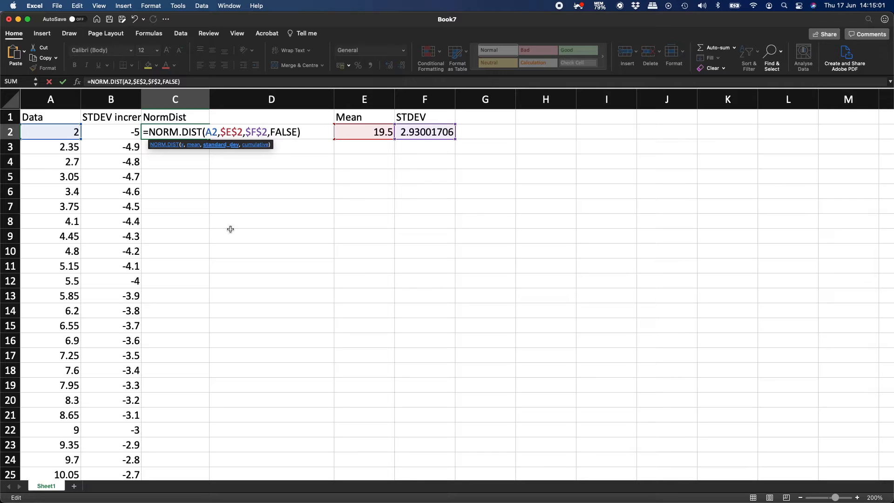
pyautogui.press('Return')
# Copy the corrected NORM.DIST formula from C2 into the range C2:C5.
pyautogui.press('Up')
pyautogui.press('super+c')
pyautogui.hotkey('shift', 'Down')
pyautogui.hotkey('shift', 'Down')
pyautogui.hotkey('shift', 'Down')
pyautogui.press('super+v')
pyautogui.press('Escape')
# Check the cell references in the copied NORM.DIST formulas in C3, C4 and C5.
pyautogui.click(185, 142)
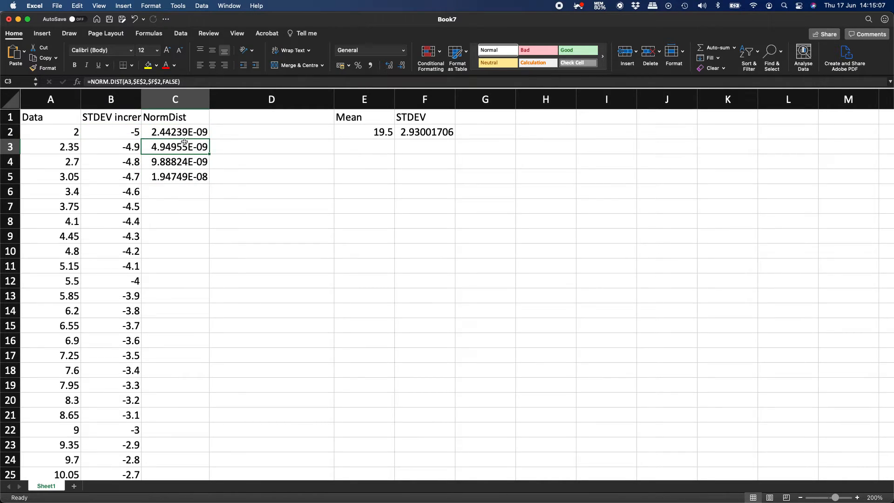
pyautogui.doubleClick(183, 145)
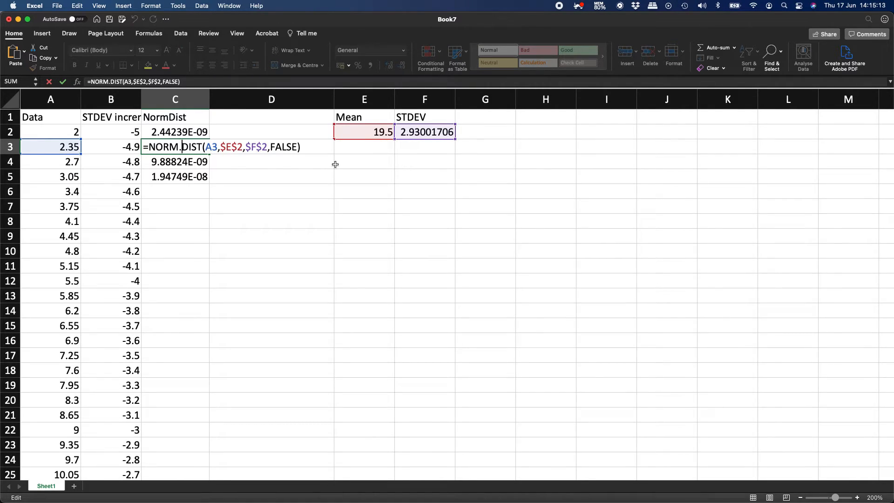
pyautogui.press('Return')
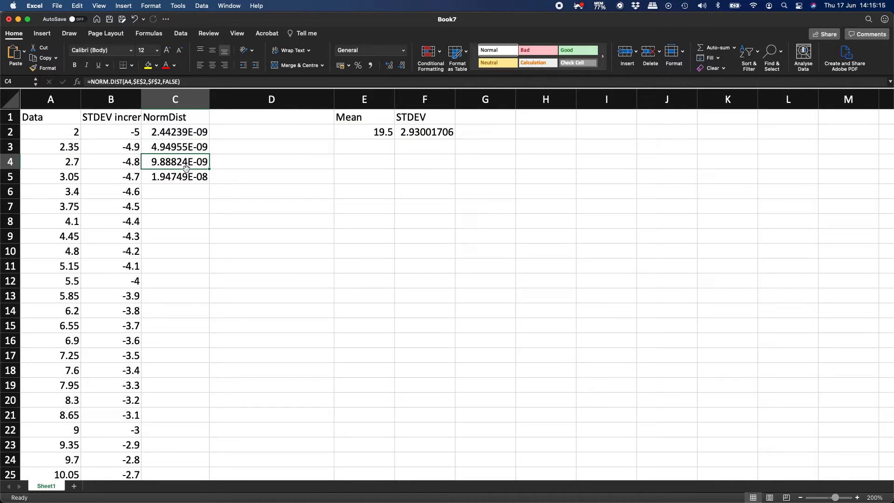
pyautogui.doubleClick(188, 162)
pyautogui.press('Escape')
pyautogui.click(180, 176)
pyautogui.doubleClick(180, 176)
pyautogui.press('Escape')
# Copy the NORM.DIST formula from C5 down the NormDist column through C102.
pyautogui.press('super+c')
pyautogui.press('Left')
pyautogui.press('super+Down')
pyautogui.press('Right')
pyautogui.press('super+shift+Up')
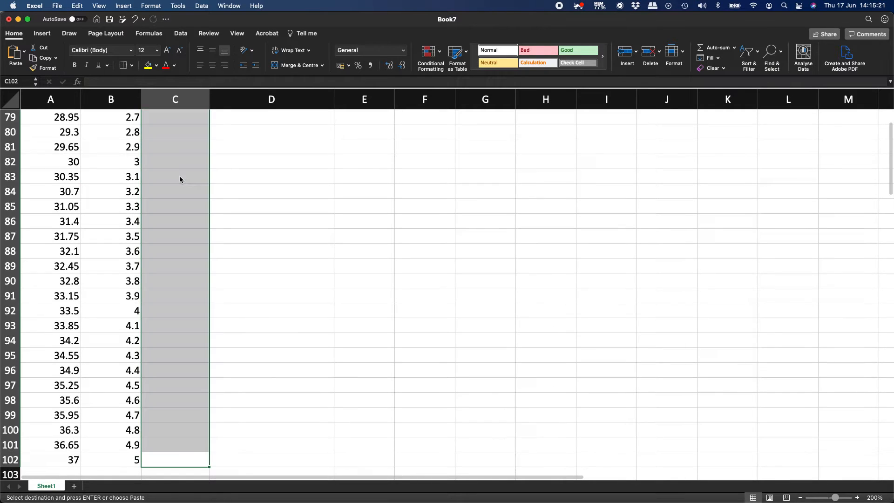
pyautogui.press('super+v')
pyautogui.press('super+Up')
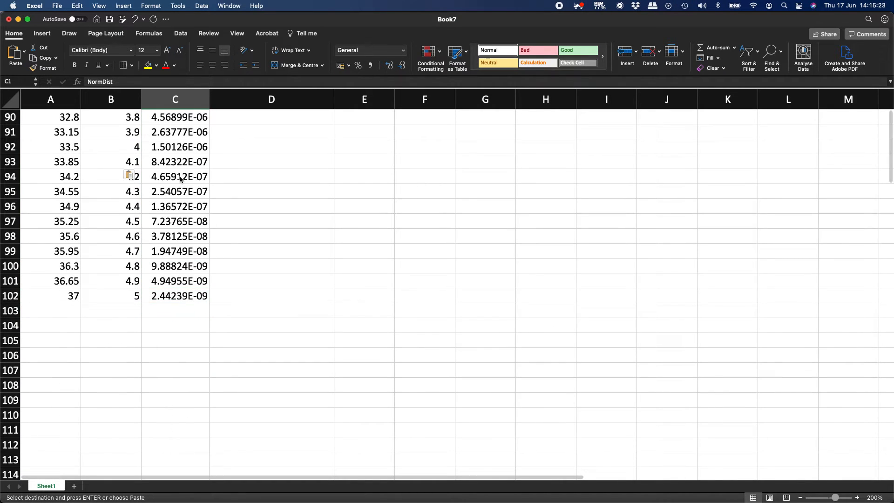
pyautogui.press('Down')
pyautogui.press('Escape')
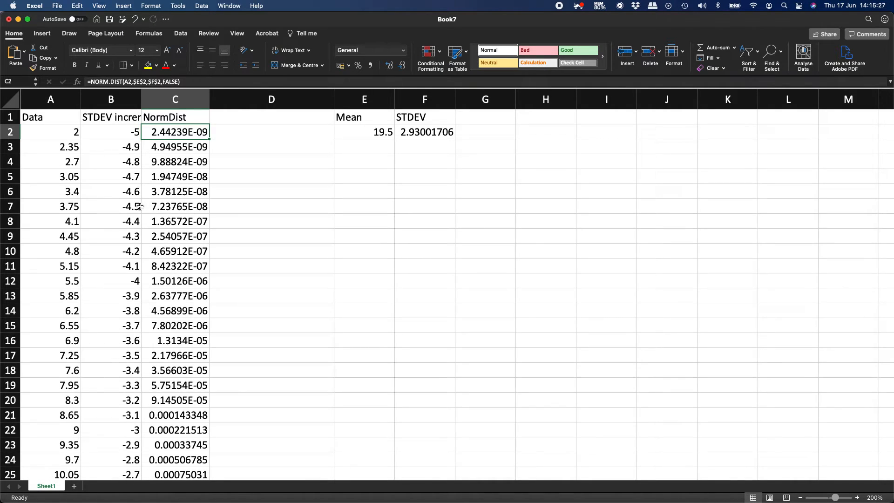
# Fit column B's width to its "STDEV increments" header and narrow the empty column D.
pyautogui.doubleClick(137, 99)
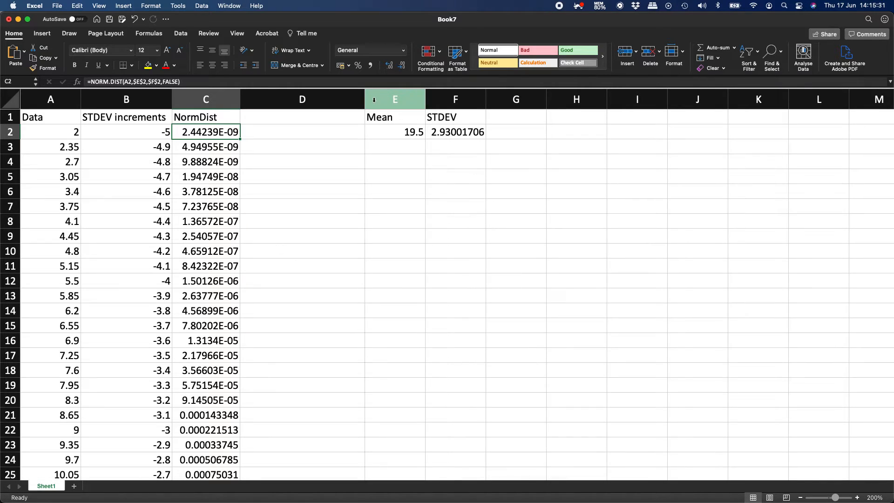
pyautogui.moveTo(365, 99); pyautogui.dragTo(309, 99)
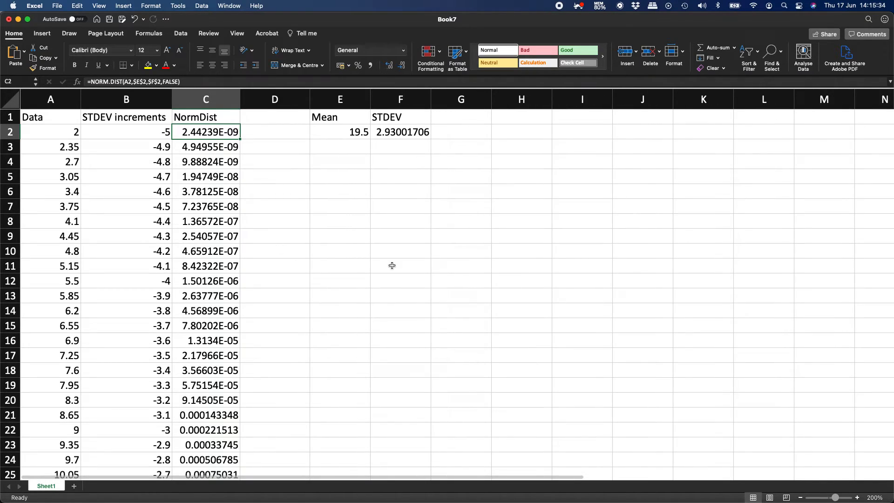
# Select the data range A1:C102, including the Data, STDEV increments and NormDist headers, for charting.
pyautogui.click(801, 497)
pyautogui.click(801, 497)
pyautogui.click(801, 498)
pyautogui.click(801, 498)
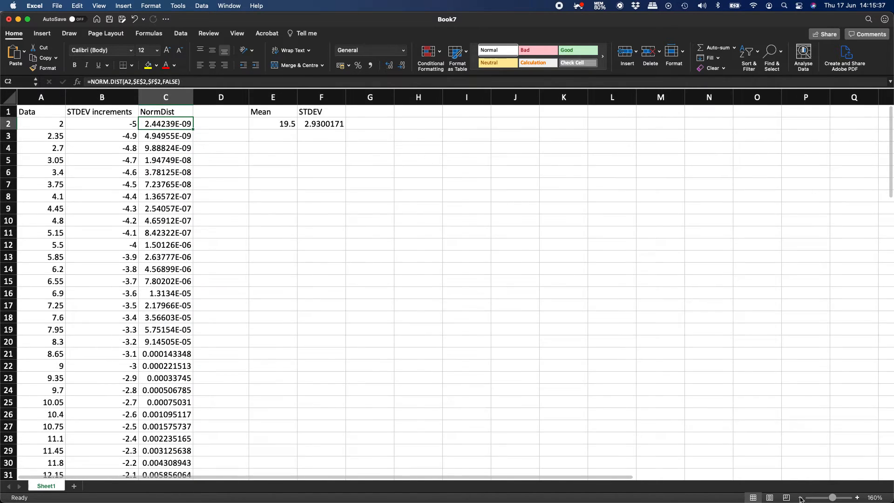
pyautogui.click(801, 497)
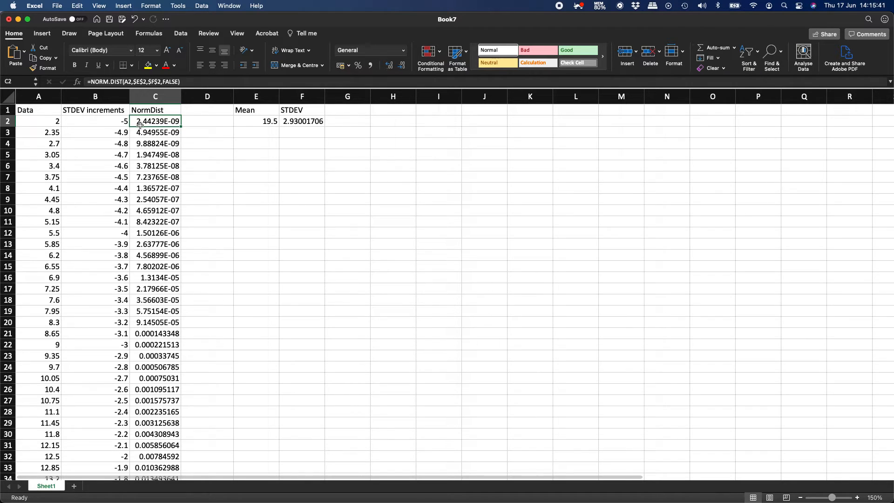
pyautogui.click(37, 110)
pyautogui.hotkey('shift', 'Right')
pyautogui.hotkey('shift', 'Right')
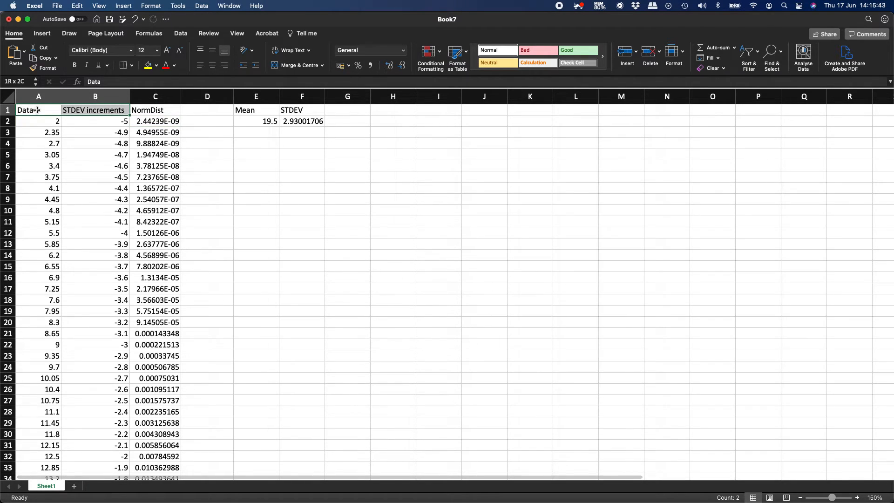
pyautogui.hotkey('ctrl', 'shift', 'Down')
pyautogui.scroll(-10, 37, 110)
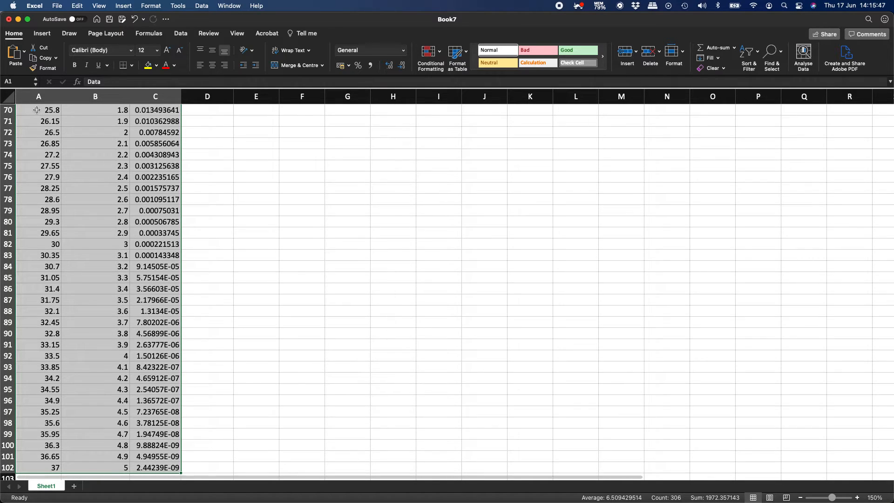
pyautogui.scroll(15, 126, 217)
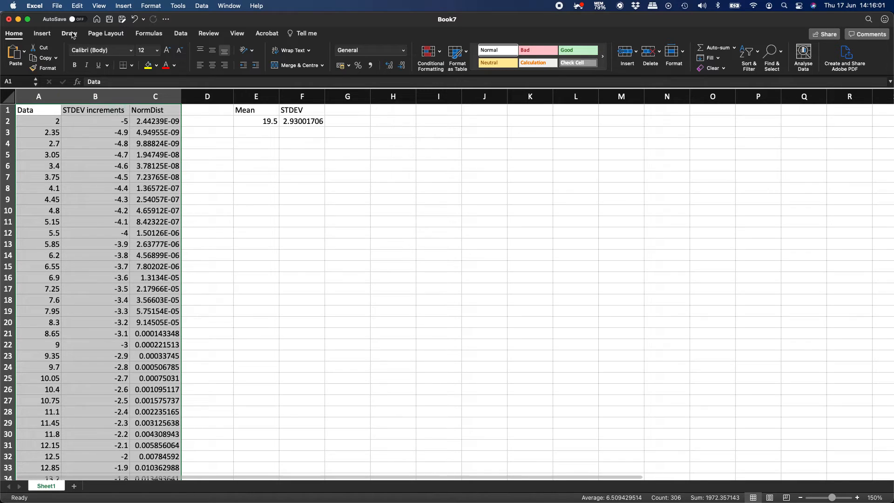
pyautogui.click(41, 34)
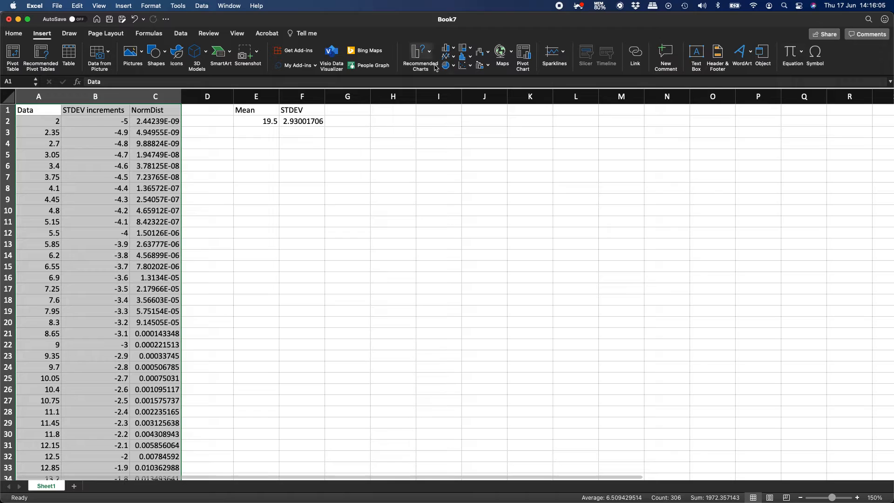
pyautogui.click(454, 58)
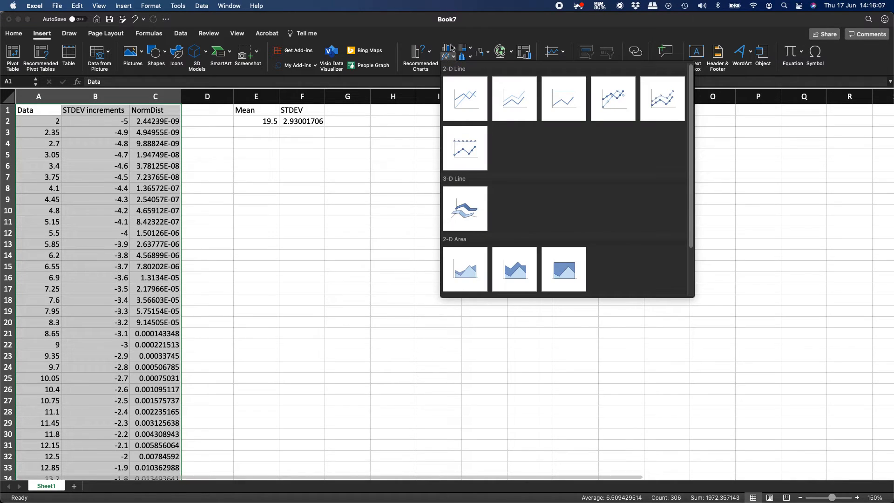
pyautogui.click(451, 47)
pyautogui.click(451, 47)
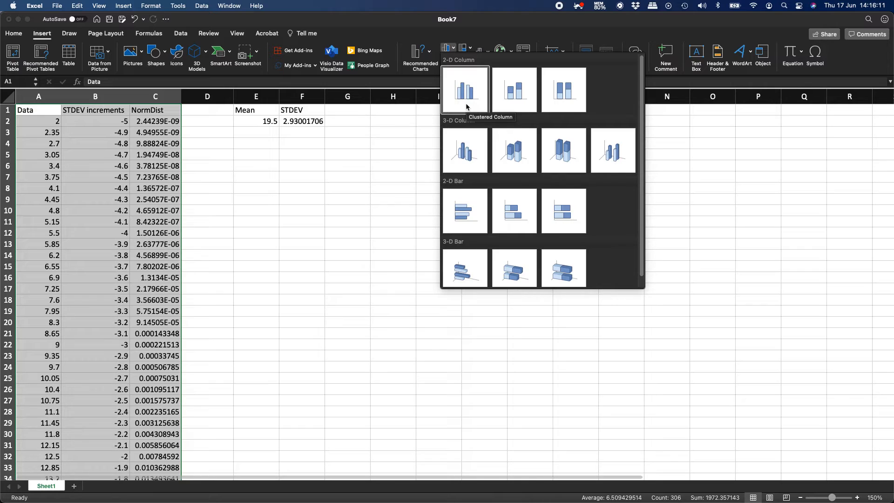
pyautogui.click(465, 34)
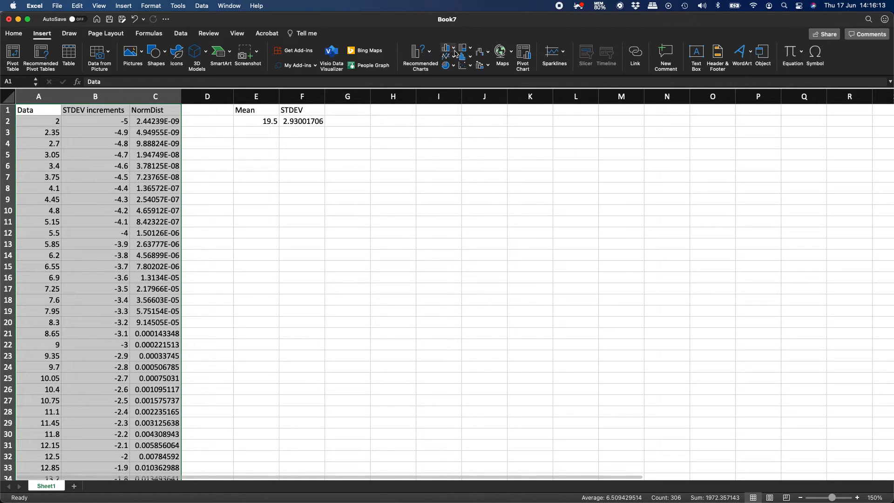
pyautogui.click(455, 57)
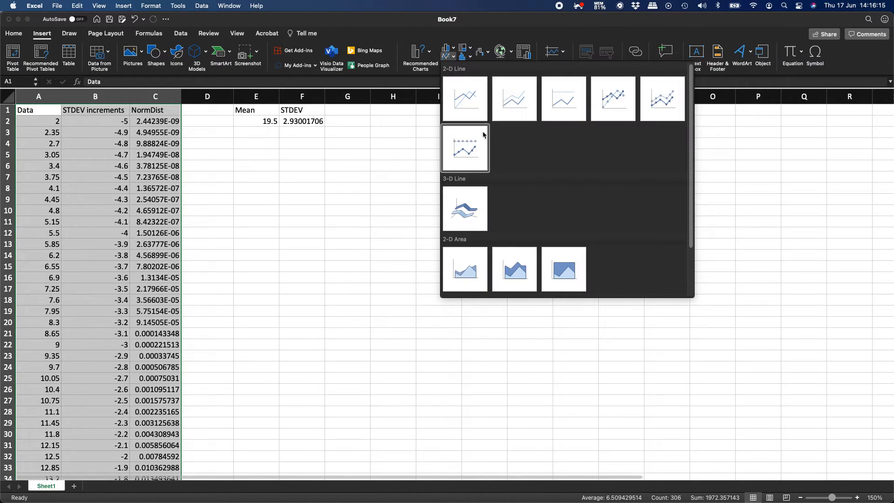
pyautogui.click(469, 35)
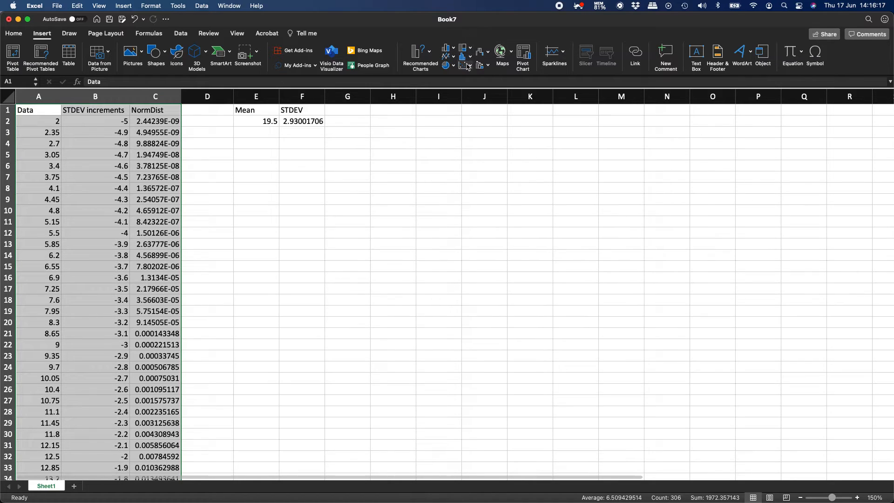
# Insert a plain scatter chart of the selected data and enlarge it to fill the empty area beside the table from row 4.
pyautogui.click(470, 66)
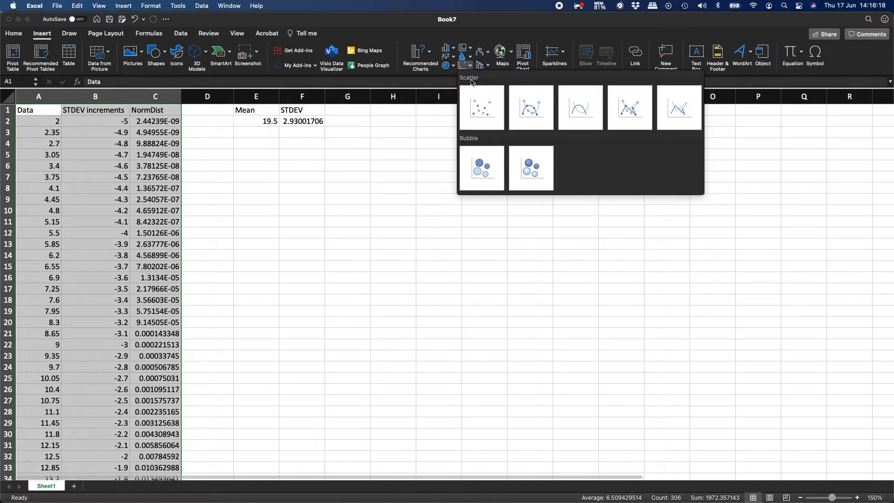
pyautogui.click(484, 114)
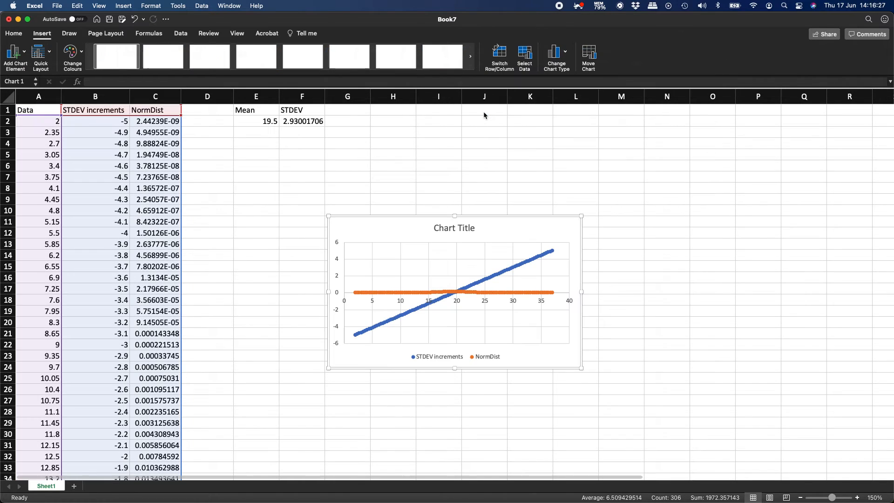
pyautogui.moveTo(405, 216); pyautogui.dragTo(292, 139)
pyautogui.moveTo(466, 293); pyautogui.dragTo(861, 467)
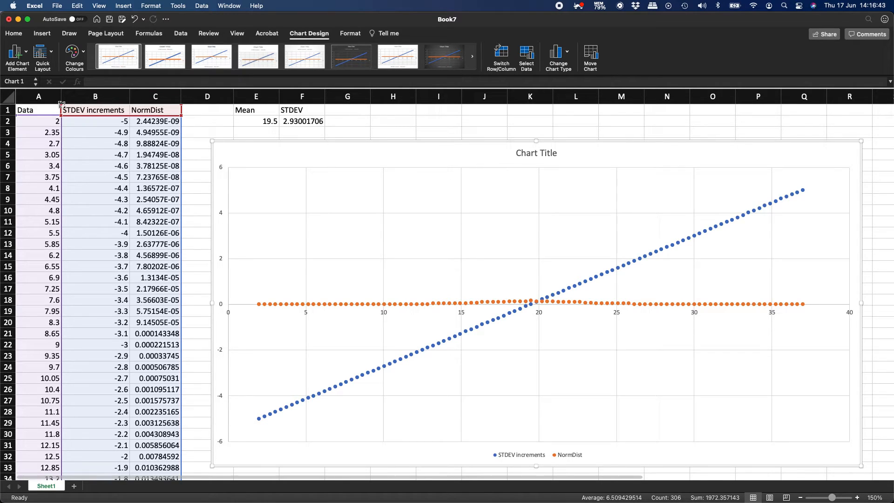
# Exclude the STDEV increments column from the chart's data, leaving only NormDist, and trim the chart's near edge to the start of column E.
pyautogui.moveTo(61, 104); pyautogui.dragTo(121, 105)
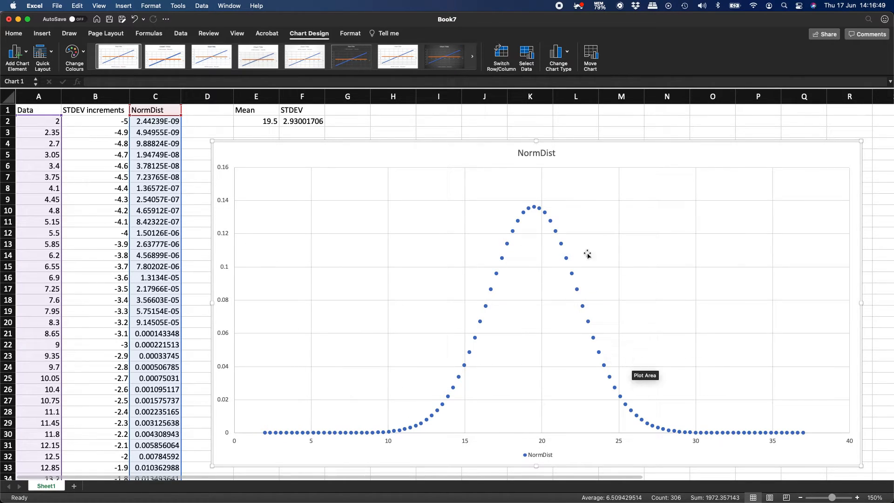
pyautogui.click(210, 129)
pyautogui.click(213, 160)
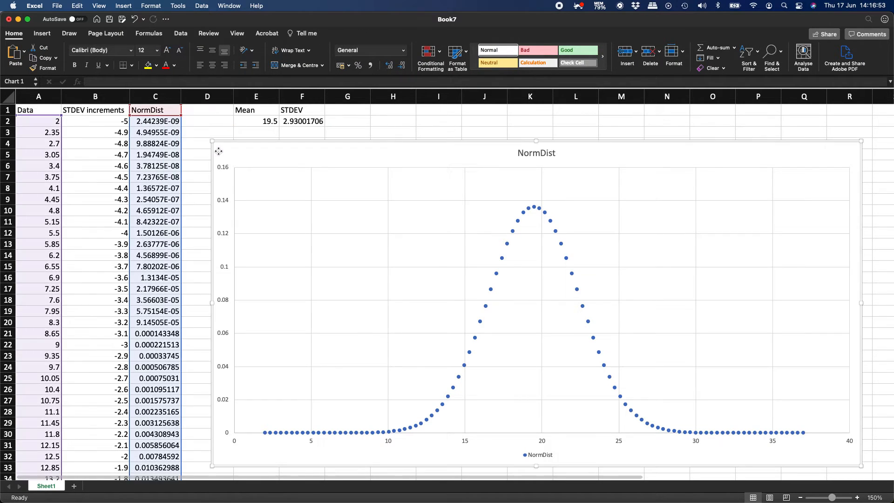
pyautogui.moveTo(213, 141); pyautogui.dragTo(241, 139)
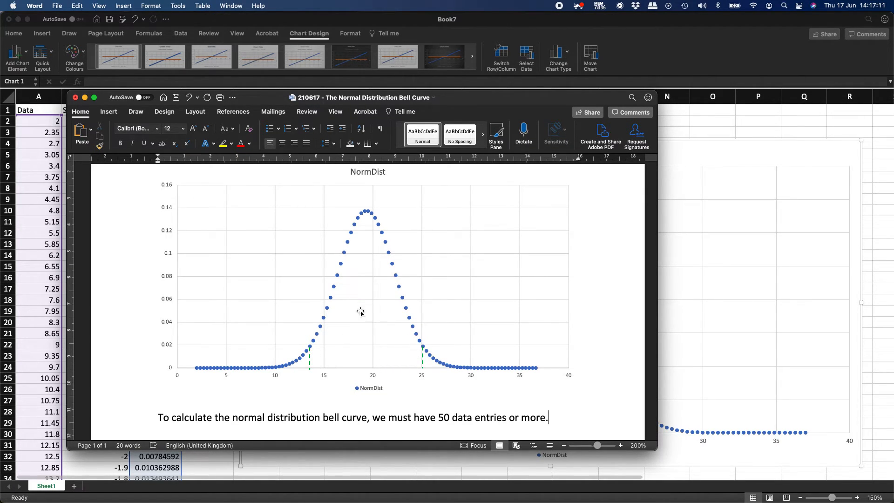
# Minimise the Word document and examine the mean's row 52 and the bell curve's points on both sides of the peak.
pyautogui.doubleClick(562, 99)
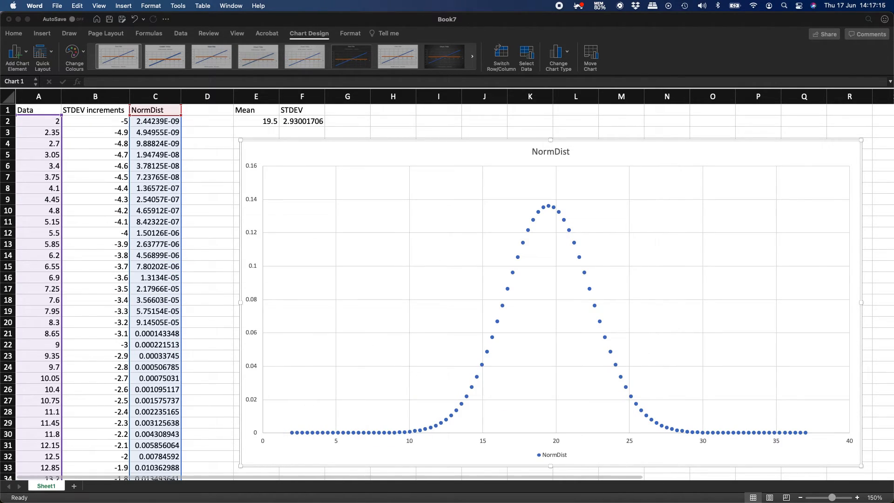
pyautogui.click(197, 309)
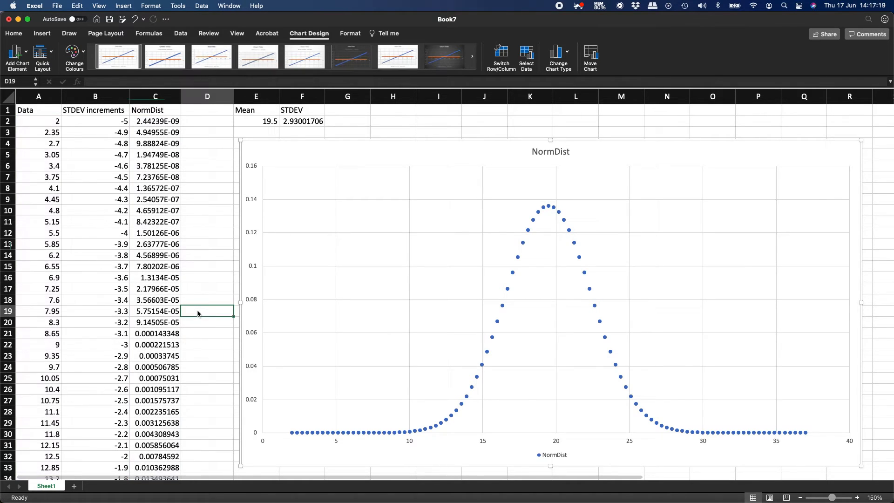
pyautogui.scroll(-10, 209, 407)
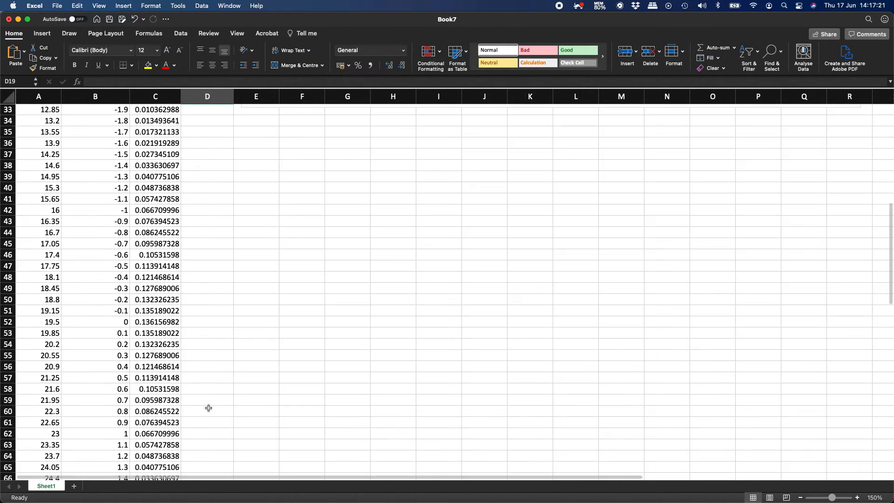
pyautogui.click(207, 316)
pyautogui.click(6, 319)
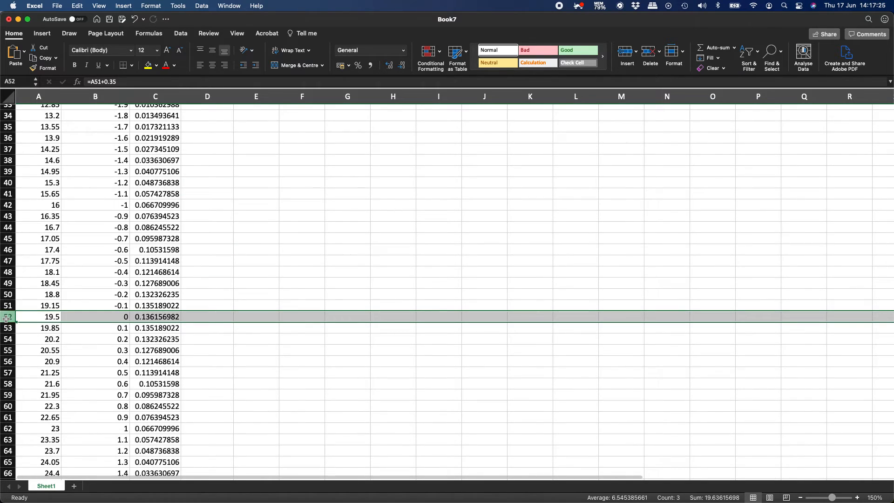
pyautogui.click(196, 315)
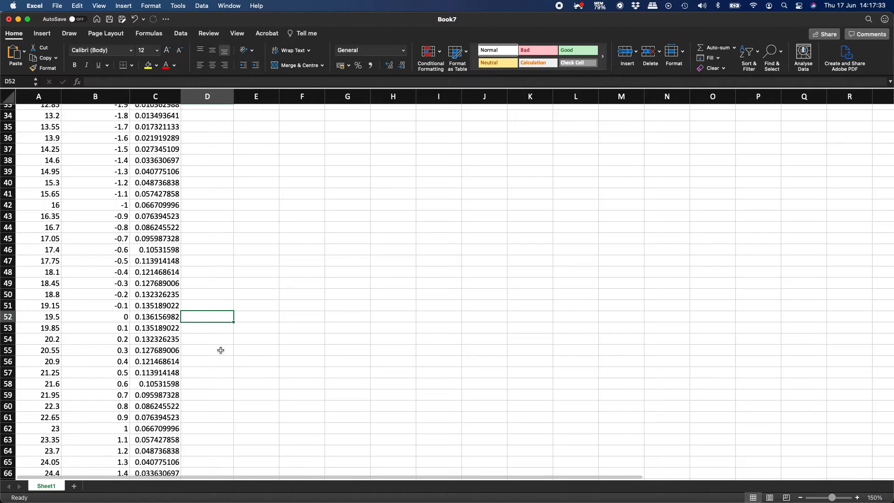
pyautogui.scroll(10, 221, 350)
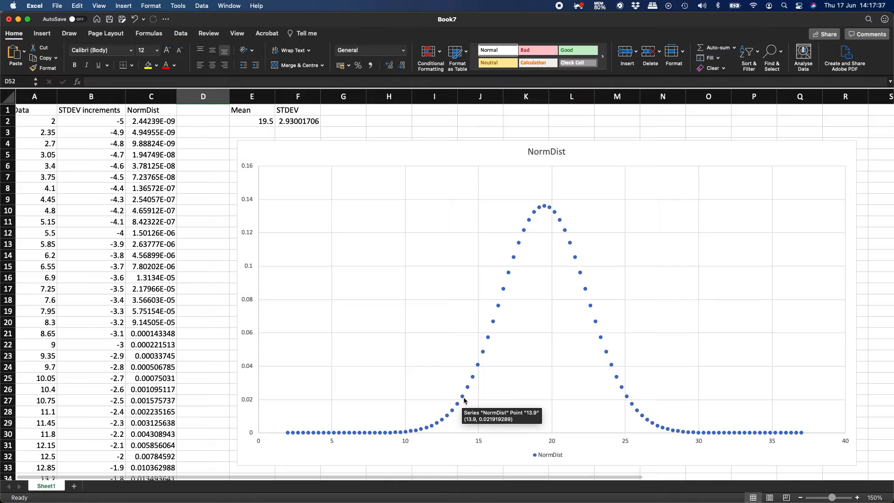
pyautogui.moveTo(458, 405)
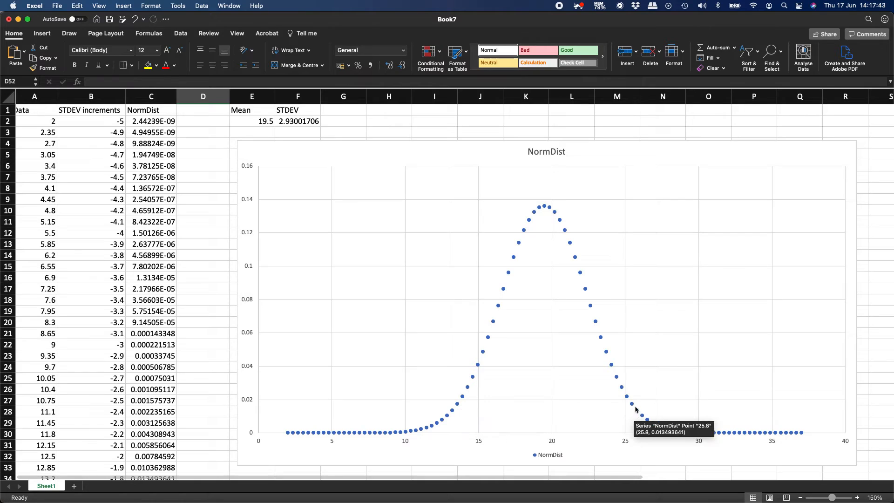
pyautogui.moveTo(630, 406)
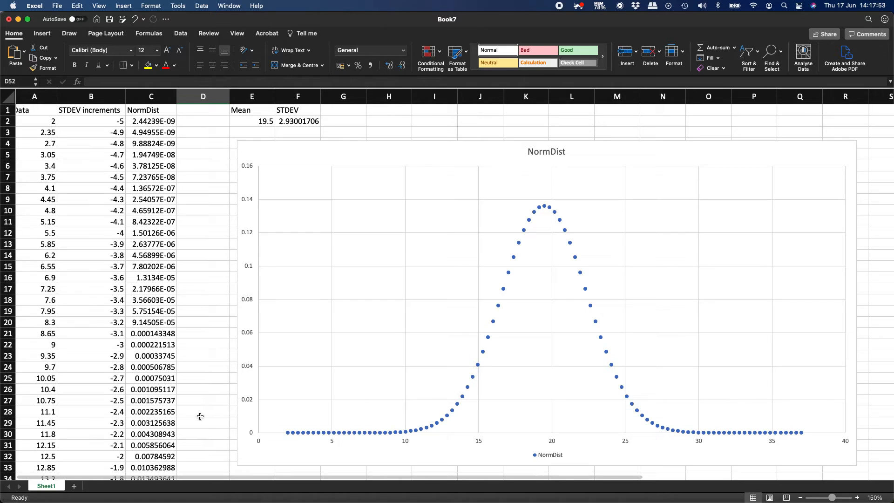
# Enter a SUM formula in D52 that adds the NormDist values in C35:C67.
pyautogui.scroll(-8, 200, 416)
pyautogui.write('=sum(')
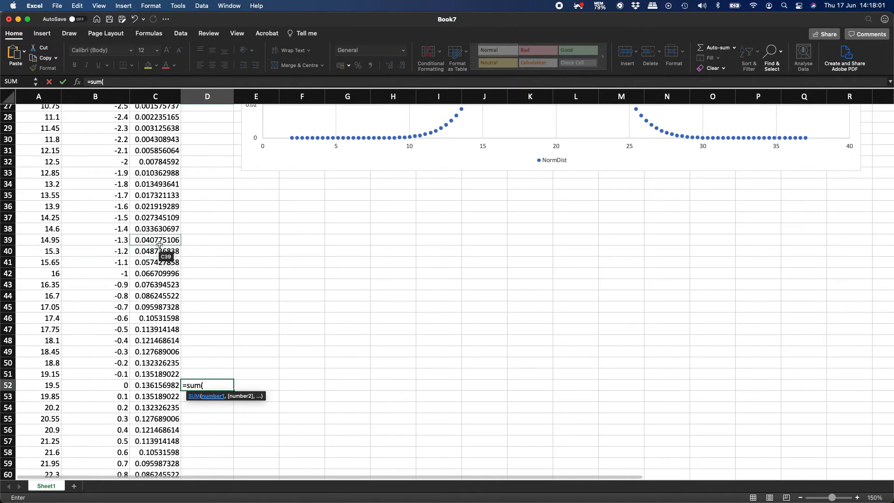
pyautogui.click(165, 197)
pyautogui.hotkey('shift', 'Down')
pyautogui.hotkey('shift', 'Down')
pyautogui.hotkey('shift', 'Down')
pyautogui.hotkey('shift', 'Down')
pyautogui.hotkey('shift', 'Down')
pyautogui.hotkey('shift', 'Down')
pyautogui.hotkey('shift', 'Down')
pyautogui.hotkey('shift', 'Down')
pyautogui.hotkey('shift', 'Down')
pyautogui.hotkey('shift', 'Down')
pyautogui.hotkey('shift', 'Down')
pyautogui.hotkey('shift', 'Down')
pyautogui.hotkey('shift', 'Down')
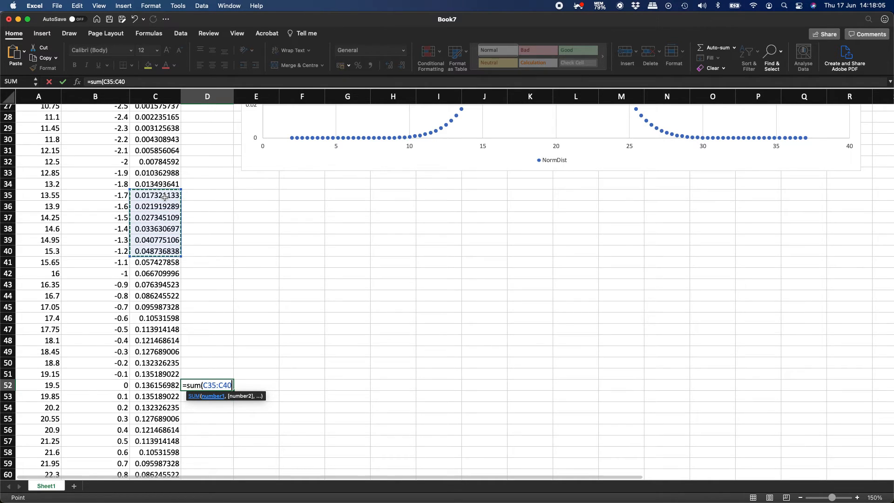
pyautogui.hotkey('shift', 'Down')
pyautogui.hotkey('shift', 'Down')
pyautogui.hotkey('shift', 'Down')
pyautogui.hotkey('shift', 'Down')
pyautogui.hotkey('shift', 'Down')
pyautogui.hotkey('shift', 'Down')
pyautogui.hotkey('shift', 'Down')
pyautogui.hotkey('shift', 'Down')
pyautogui.hotkey('shift', 'Down')
pyautogui.hotkey('shift', 'Down')
pyautogui.hotkey('shift', 'Down')
pyautogui.hotkey('shift', 'Down')
pyautogui.hotkey('shift', 'Down')
pyautogui.hotkey('shift', 'Down')
pyautogui.hotkey('shift', 'Down')
pyautogui.hotkey('shift', 'Down')
pyautogui.hotkey('shift', 'Down')
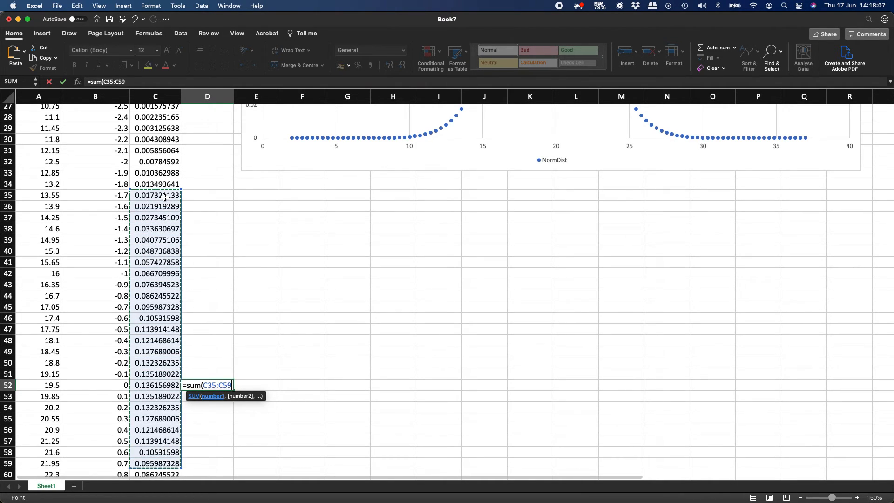
pyautogui.hotkey('shift', 'Down')
pyautogui.hotkey('shift', 'Down')
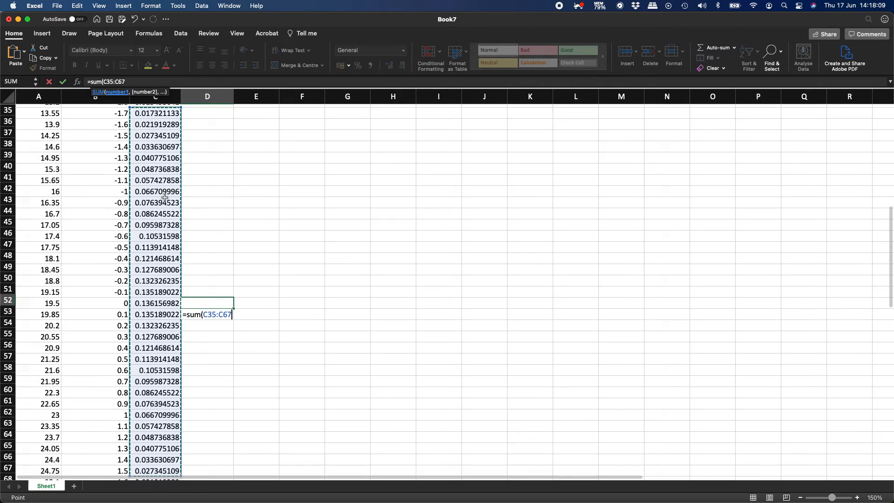
pyautogui.hotkey('shift', 'Up')
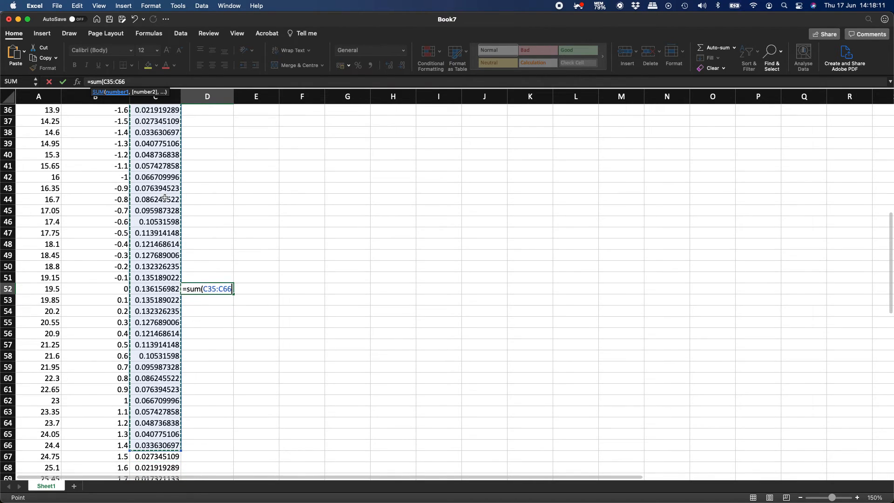
pyautogui.hotkey('shift', 'Down')
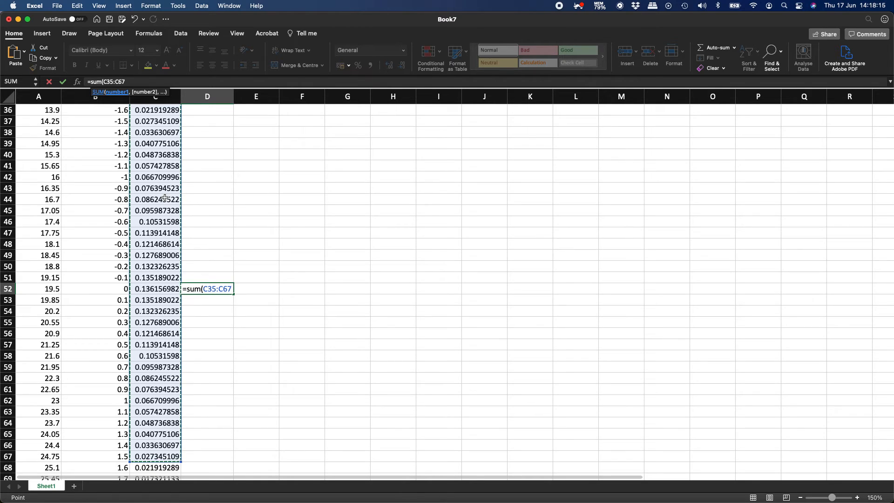
pyautogui.hotkey('ctrl', 'Return')
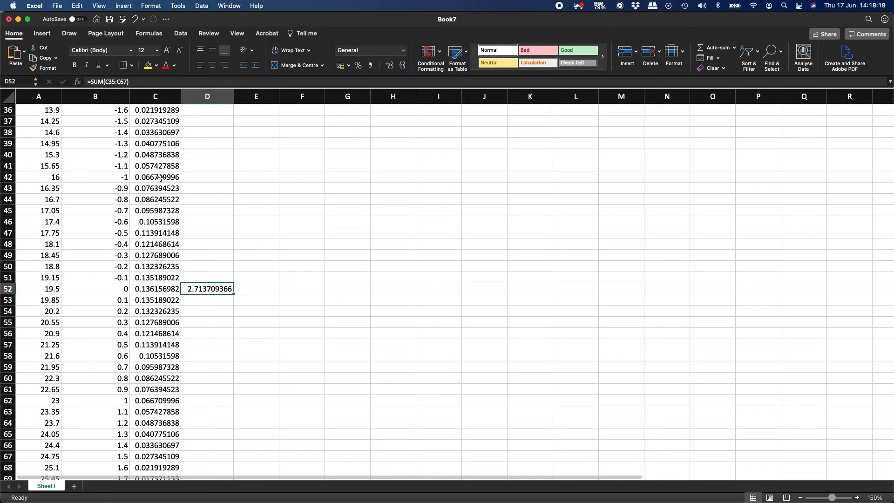
# Enclose the SUM of C35:C67 in D52 in brackets and append a division by a second bracketed SUM.
pyautogui.doubleClick(209, 289)
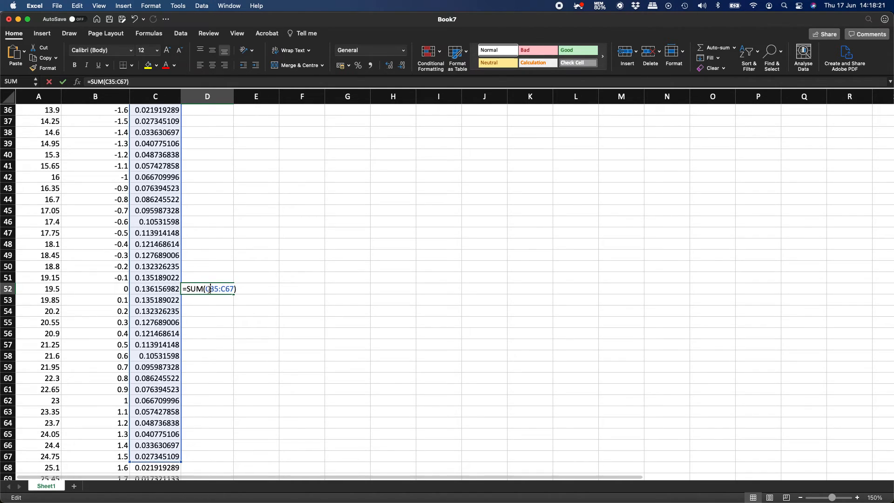
pyautogui.write('(')
pyautogui.press('Right')
pyautogui.press('Right')
pyautogui.press('Right')
pyautogui.press('Right')
pyautogui.press('Right')
pyautogui.press('Right')
pyautogui.press('Right')
pyautogui.press('Right')
pyautogui.press('Right')
pyautogui.press('Right')
pyautogui.press('Right')
pyautogui.press('Right')
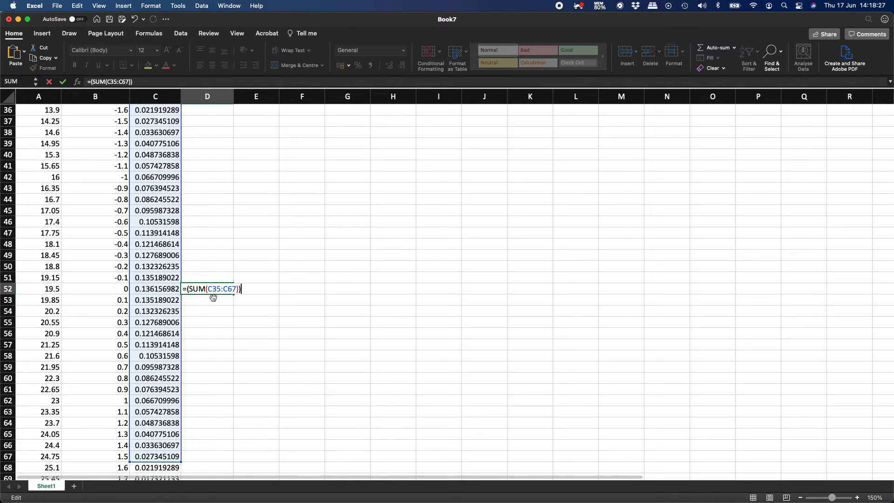
pyautogui.write(')/(sum(')
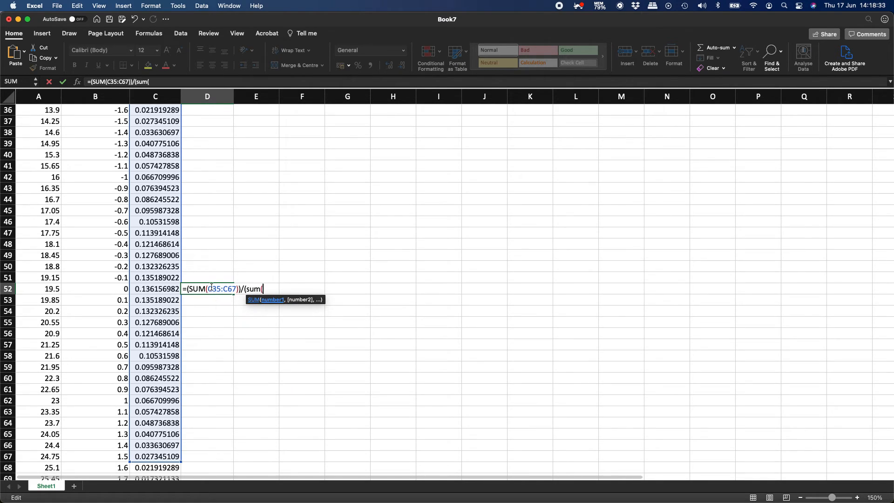
# Complete the divisor in D52 with the whole NormDist range C2:C102 and accept the formula correction.
pyautogui.click(199, 181)
pyautogui.press('BackSpace')
pyautogui.press('BackSpace')
pyautogui.press('BackSpace')
pyautogui.press('Left')
pyautogui.hotkey('ctrl', 'Up')
pyautogui.press('Down')
pyautogui.hotkey('ctrl', 'shift', 'Down')
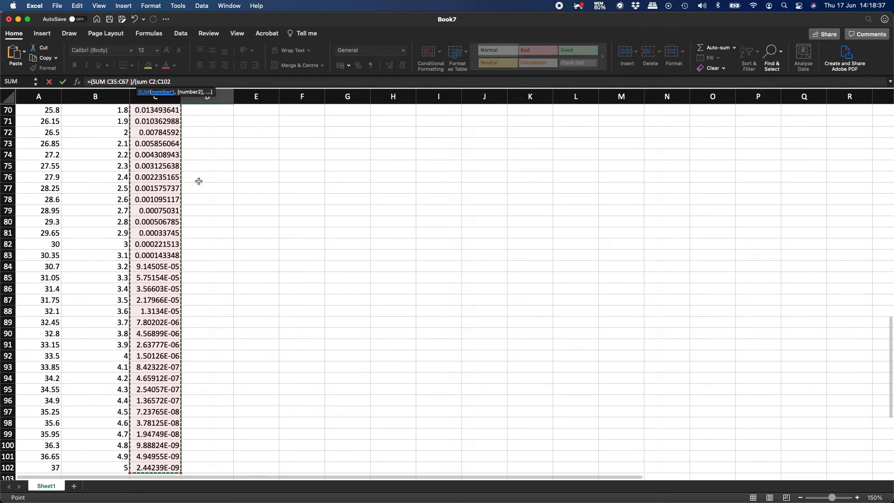
pyautogui.press('Return')
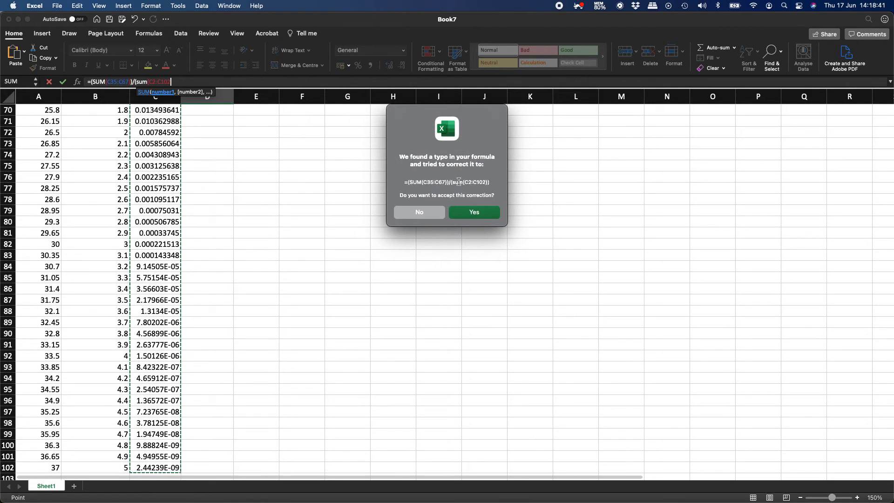
pyautogui.click(486, 214)
# Format the result in D52 as a percentage with two decimal places.
pyautogui.scroll(10, 315, 244)
pyautogui.scroll(-4, 313, 244)
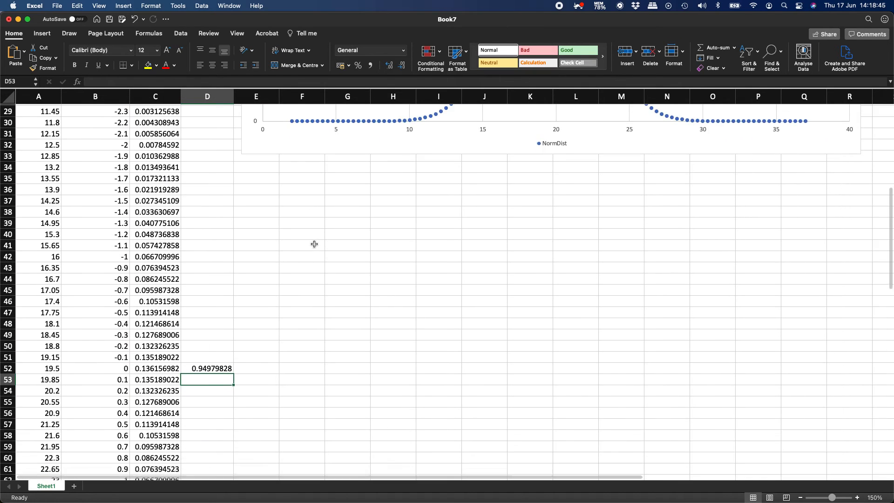
pyautogui.click(218, 315)
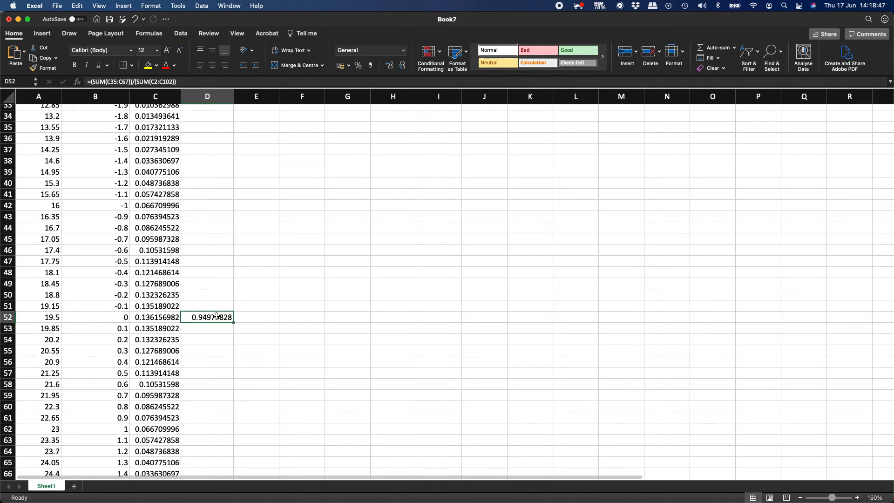
pyautogui.doubleClick(217, 317)
pyautogui.press('Escape')
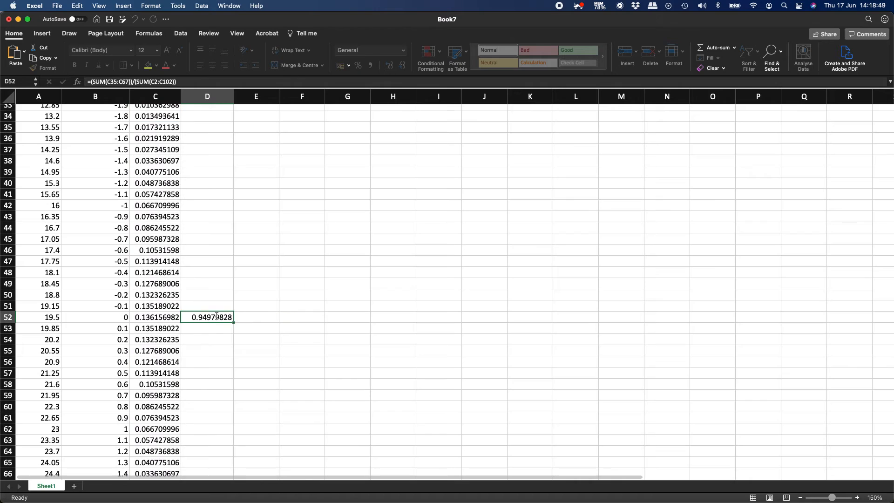
pyautogui.click(358, 66)
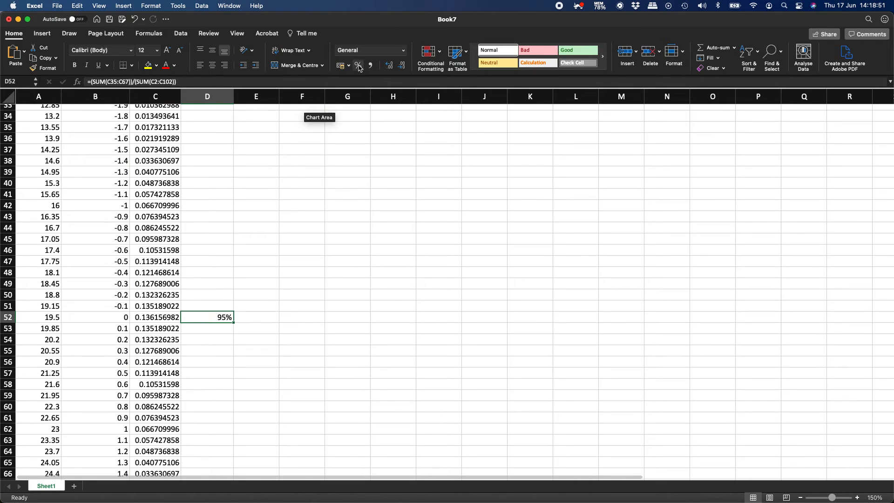
pyautogui.click(389, 67)
pyautogui.click(389, 67)
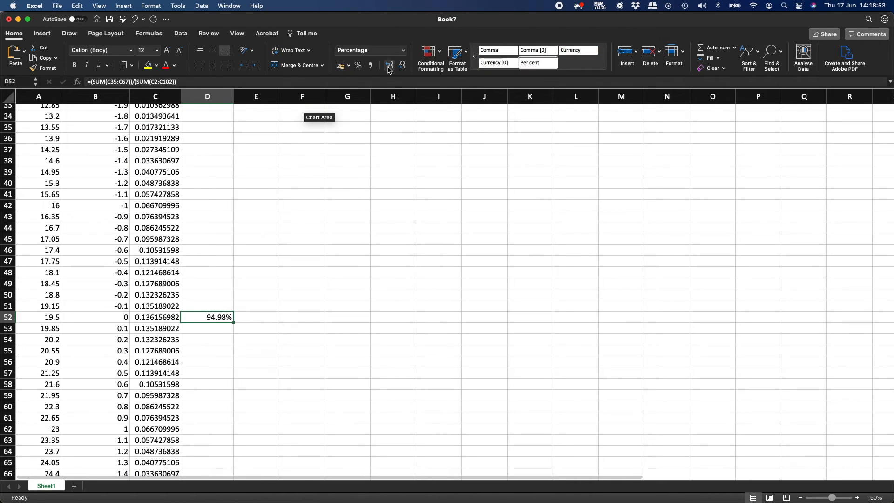
# Examine which NormDist rows the two SUM ranges in D52's formula cover.
pyautogui.doubleClick(214, 318)
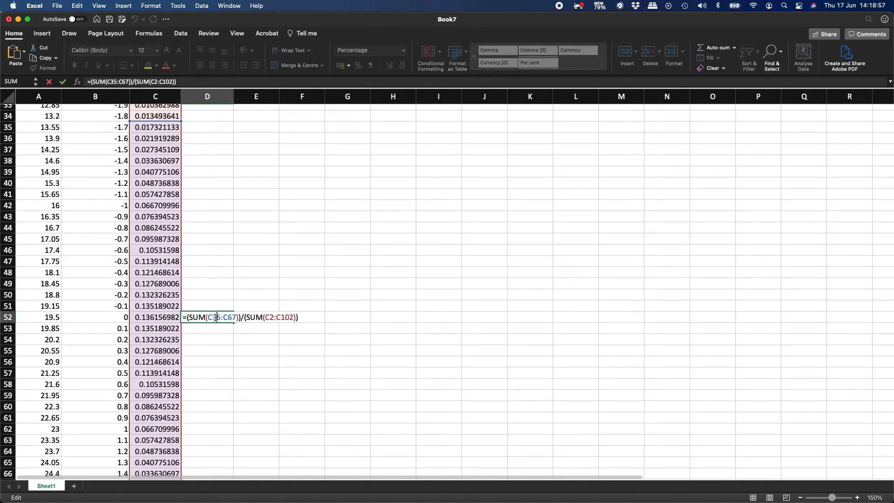
pyautogui.scroll(-5, 185, 402)
pyautogui.scroll(4, 186, 402)
pyautogui.scroll(1, 186, 402)
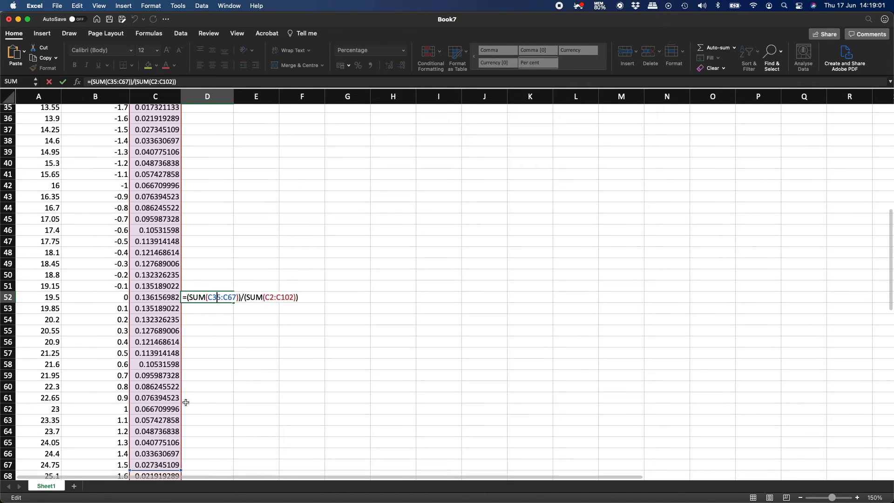
pyautogui.press('Return')
# Draw a straight vertical line about 0.57" high from the curve's 13.55 point down to the chart's horizontal axis.
pyautogui.scroll(10, 435, 246)
pyautogui.hscroll(1, 438, 245)
pyautogui.hscroll(-1, 437, 245)
pyautogui.scroll(-1, 437, 245)
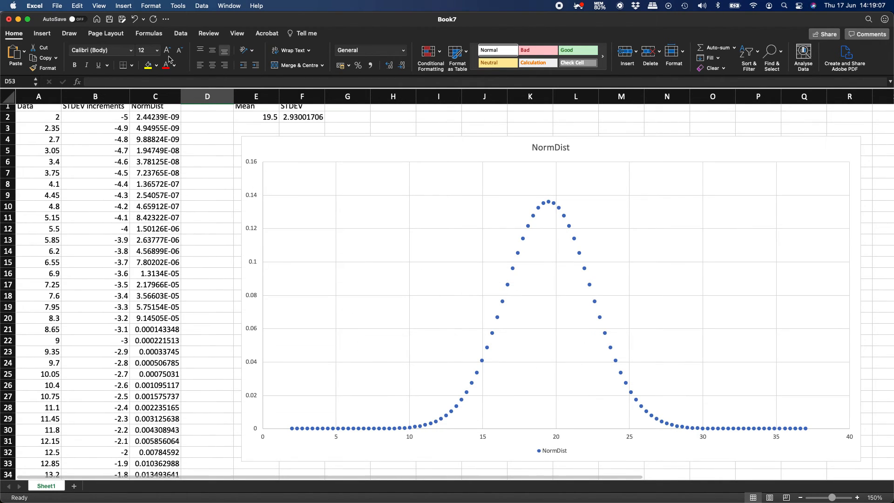
pyautogui.click(42, 34)
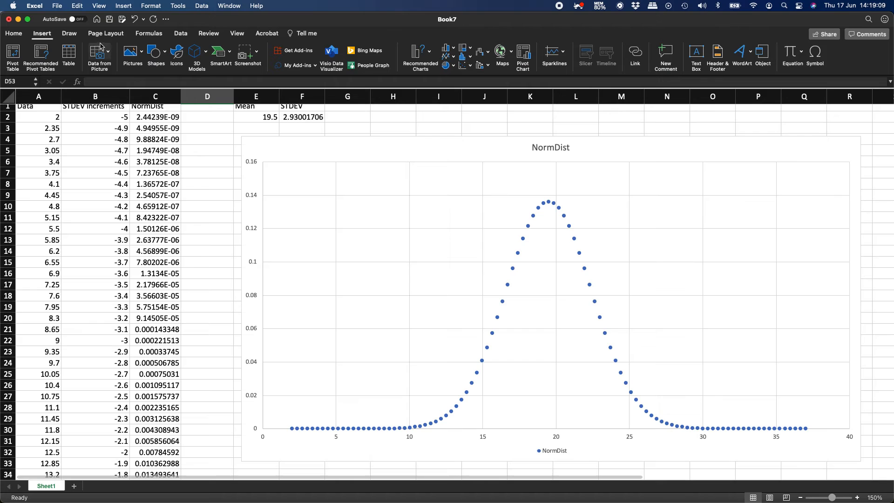
pyautogui.click(159, 52)
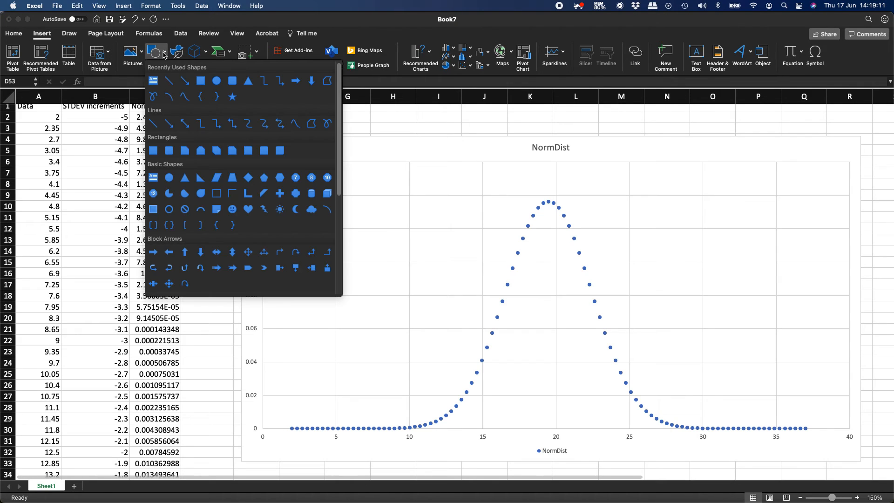
pyautogui.click(171, 80)
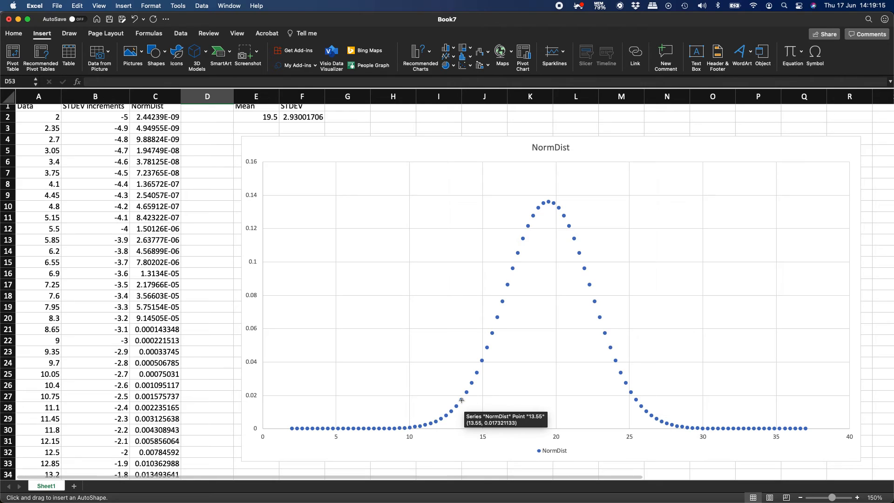
pyautogui.moveTo(462, 400); pyautogui.dragTo(462, 429)
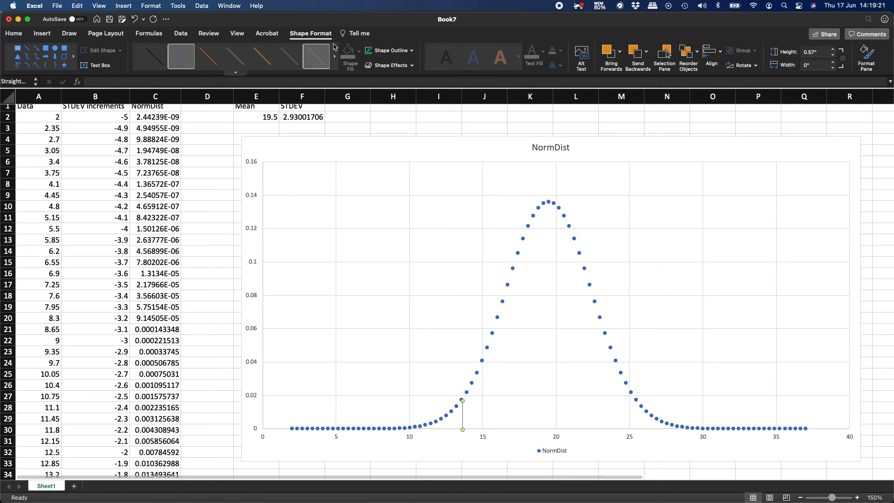
# Set the vertical line's outline to standard red with a 2¼ pt weight.
pyautogui.click(412, 51)
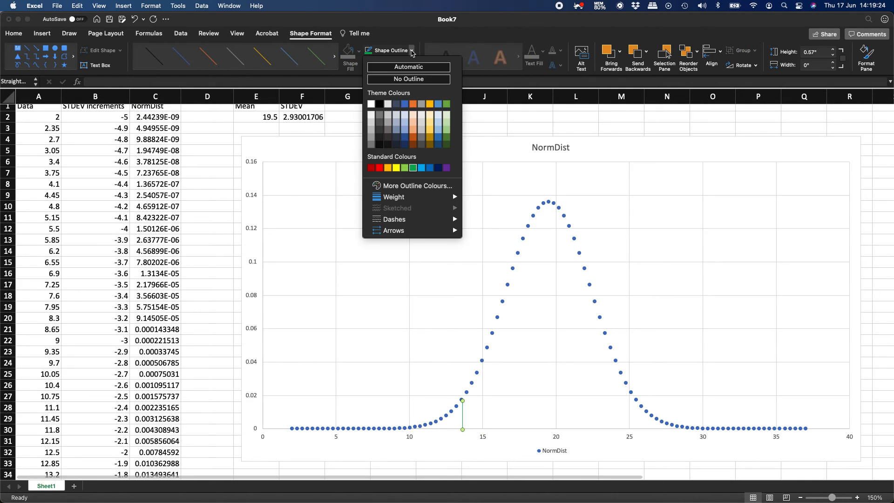
pyautogui.click(379, 168)
pyautogui.click(411, 51)
pyautogui.moveTo(406, 197)
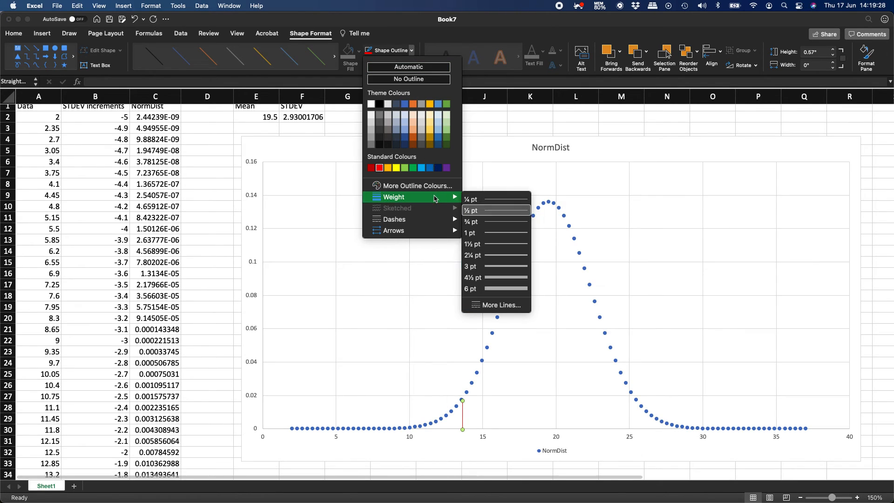
pyautogui.click(495, 254)
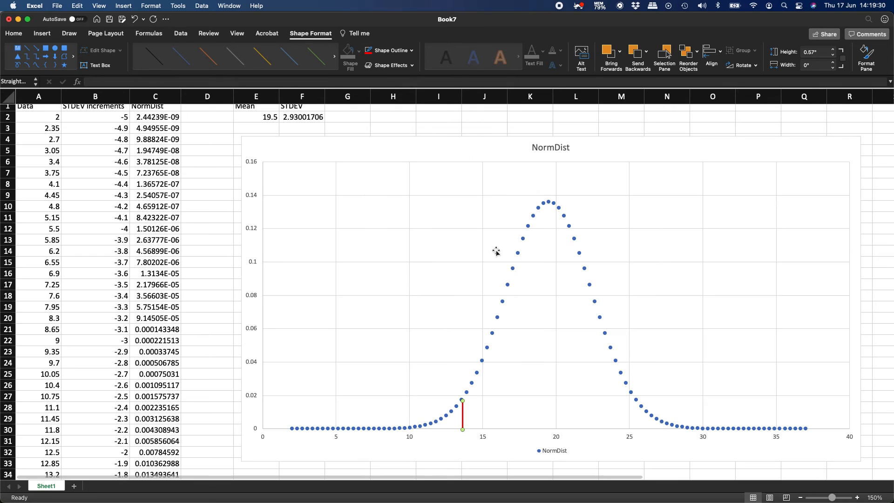
# Change the red line from solid to the short square-dotted dash style.
pyautogui.click(411, 50)
pyautogui.moveTo(435, 222)
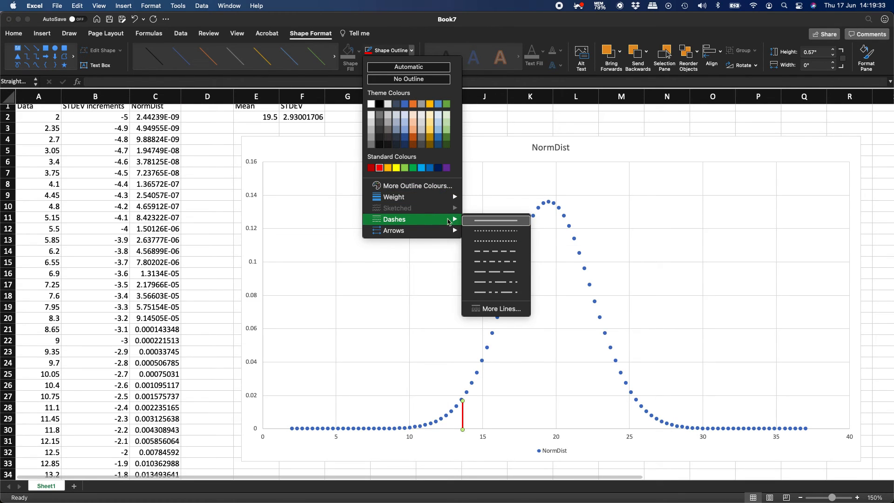
pyautogui.click(506, 249)
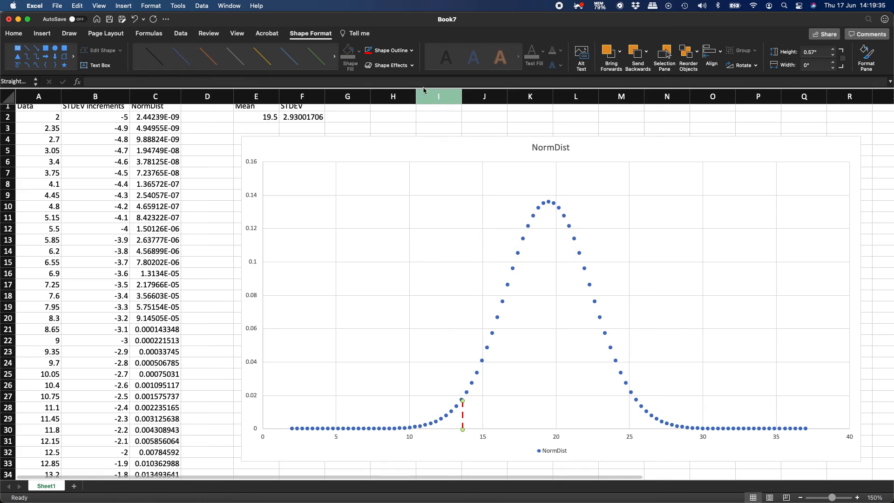
pyautogui.click(412, 50)
pyautogui.moveTo(433, 223)
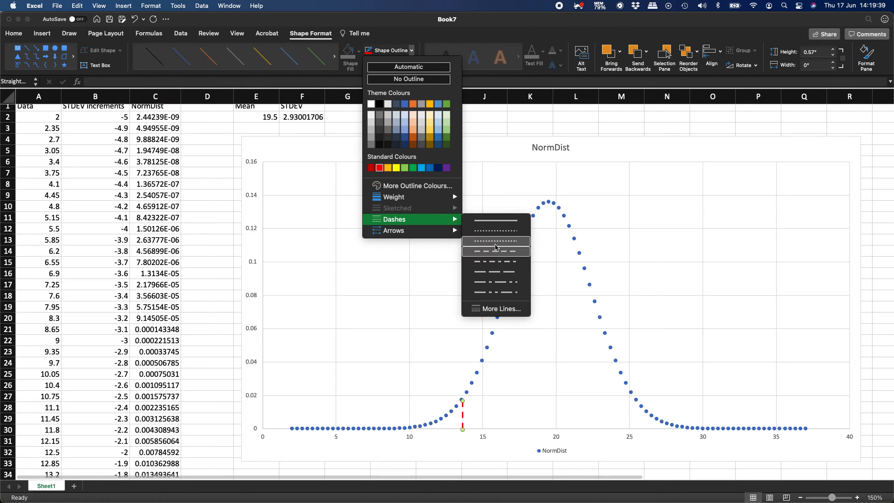
pyautogui.click(506, 245)
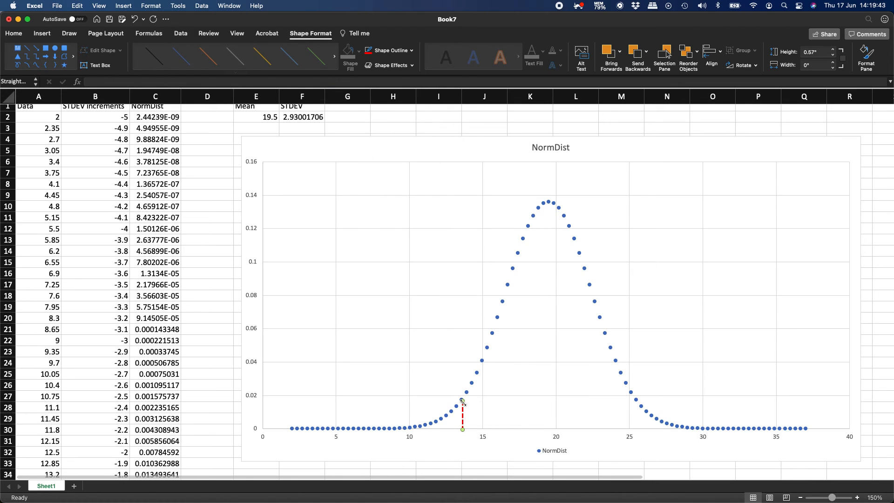
# Duplicate the red dashed line to the matching point on the curve's falling side, at about 25.4 on the horizontal axis.
pyautogui.moveTo(463, 409); pyautogui.dragTo(636, 409)
pyautogui.scroll(1, 57, 249)
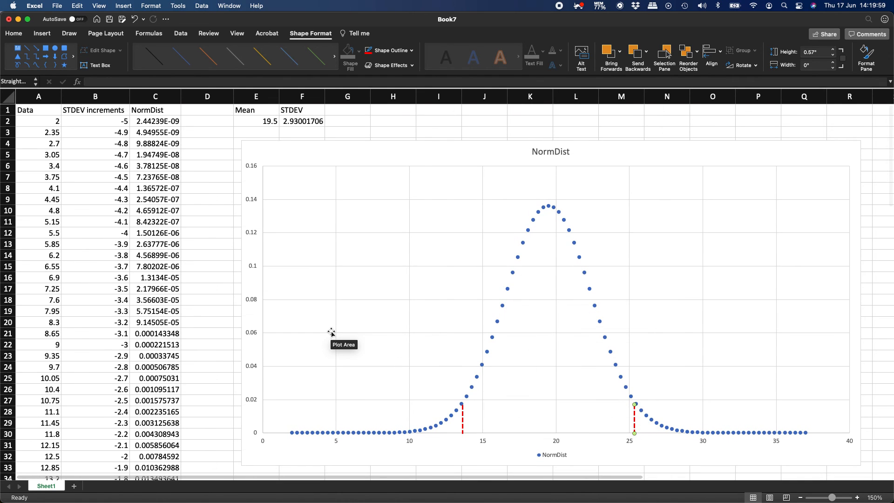